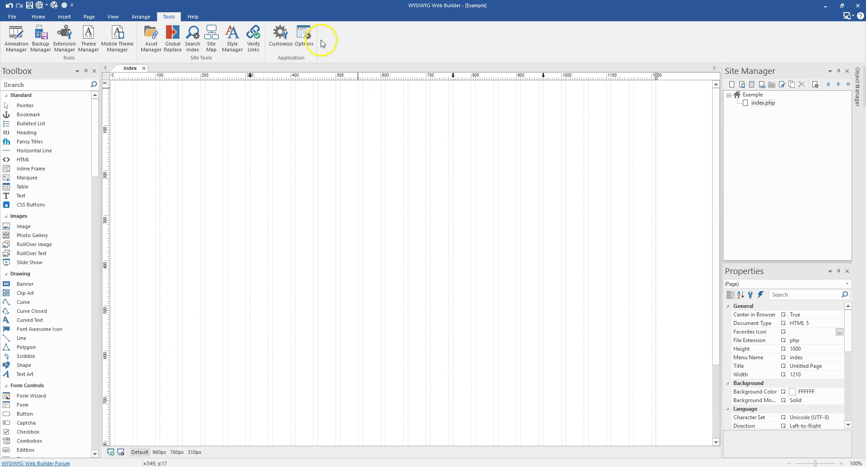
Manually install the Easy Price Tables extension from its zip file on the desktop
{"action": "left_click", "coordinate": [72, 45]}
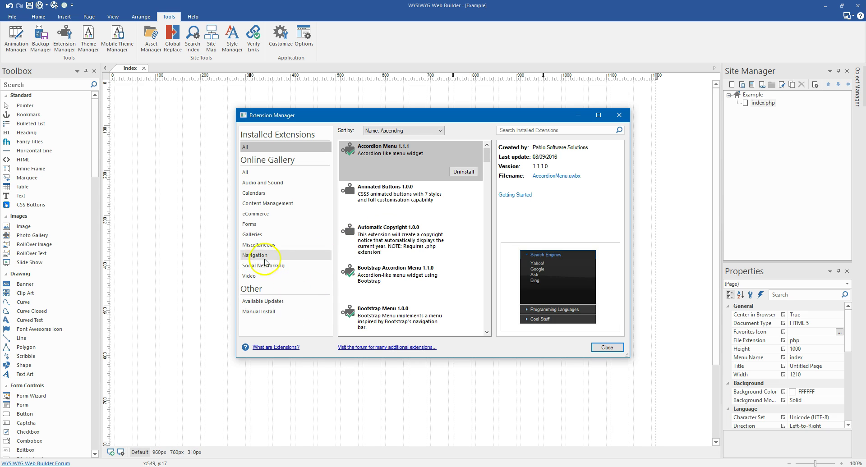
{"action": "left_click", "coordinate": [264, 311]}
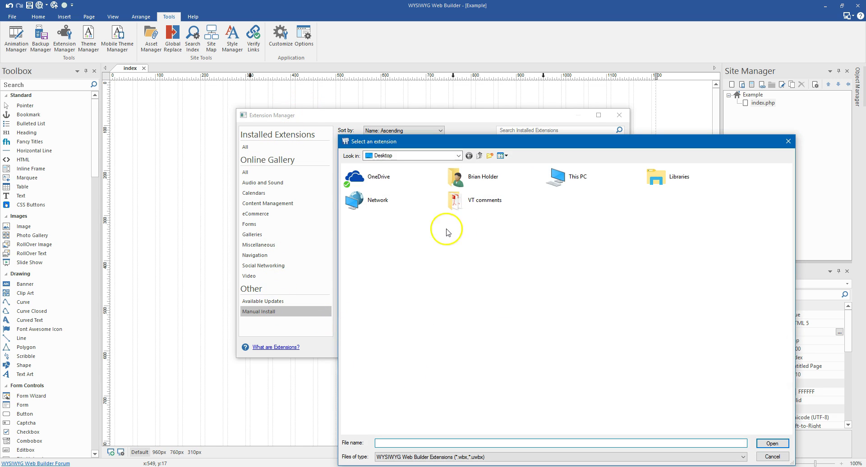
{"action": "left_click", "coordinate": [522, 456]}
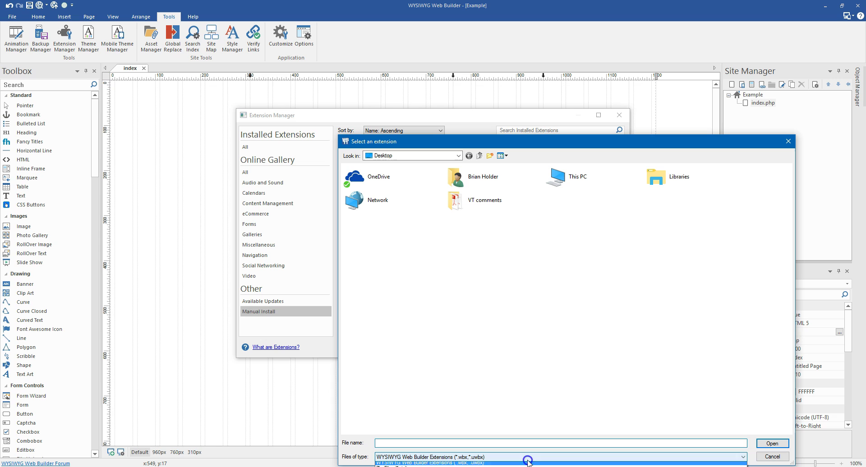
{"action": "left_click", "coordinate": [386, 464]}
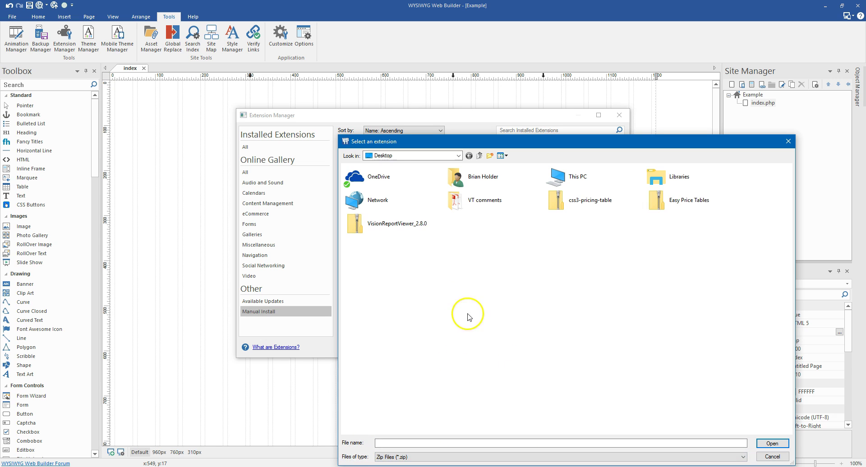
{"action": "left_click", "coordinate": [666, 209]}
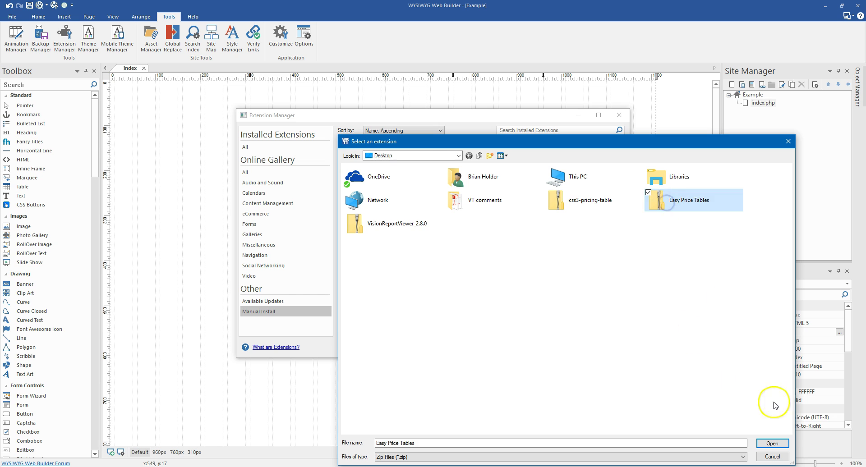
{"action": "left_click", "coordinate": [772, 444]}
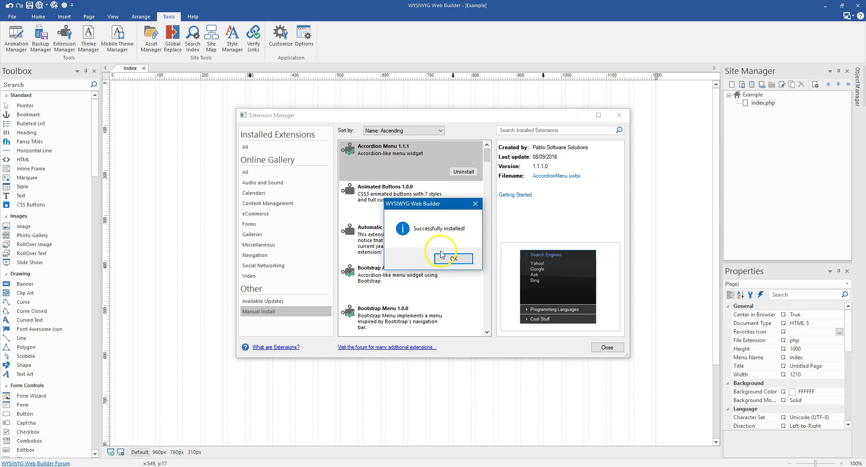
{"action": "left_click", "coordinate": [449, 257]}
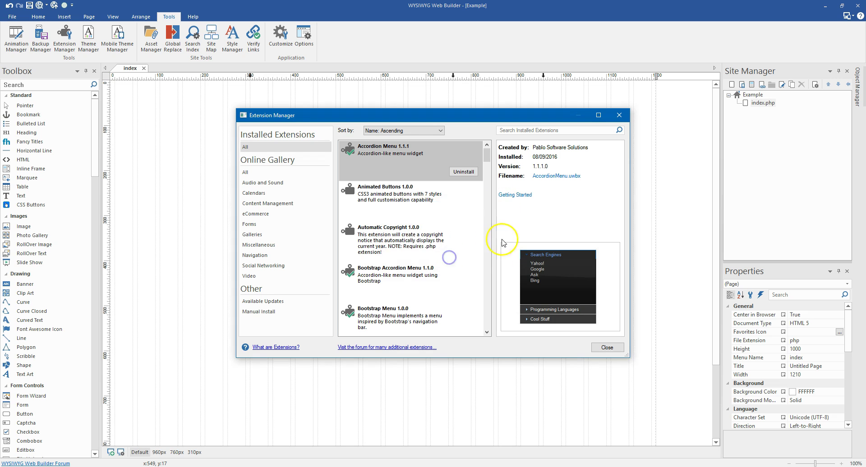
{"action": "left_click", "coordinate": [613, 351]}
Place a Price Table card at the page's top-left and widen it to 390 by 650
{"action": "left_click_drag", "start_coordinate": [98, 102], "coordinate": [99, 406]}
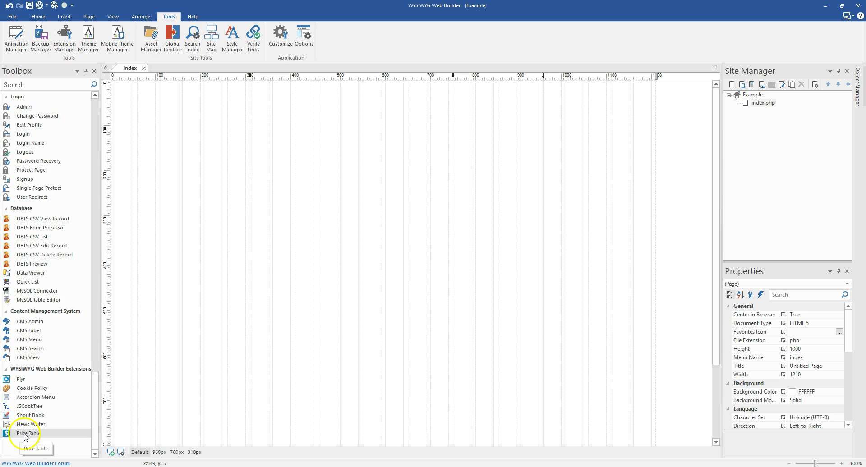
{"action": "left_click_drag", "start_coordinate": [26, 437], "coordinate": [270, 380]}
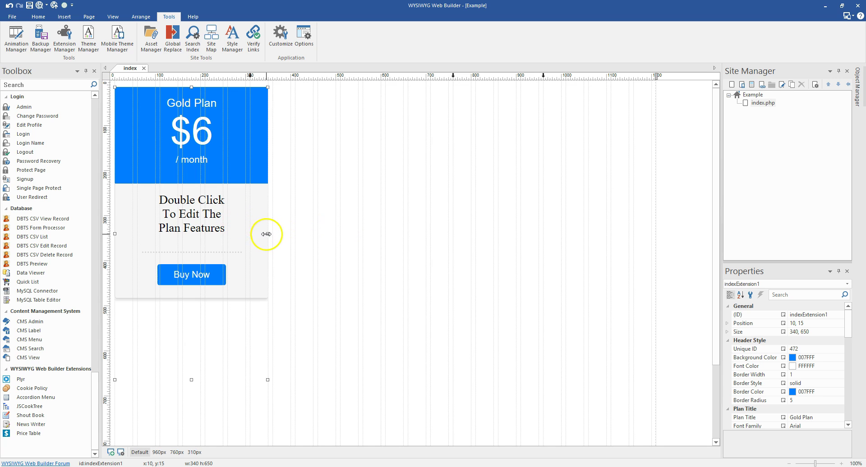
{"action": "left_click_drag", "start_coordinate": [267, 233], "coordinate": [289, 219]}
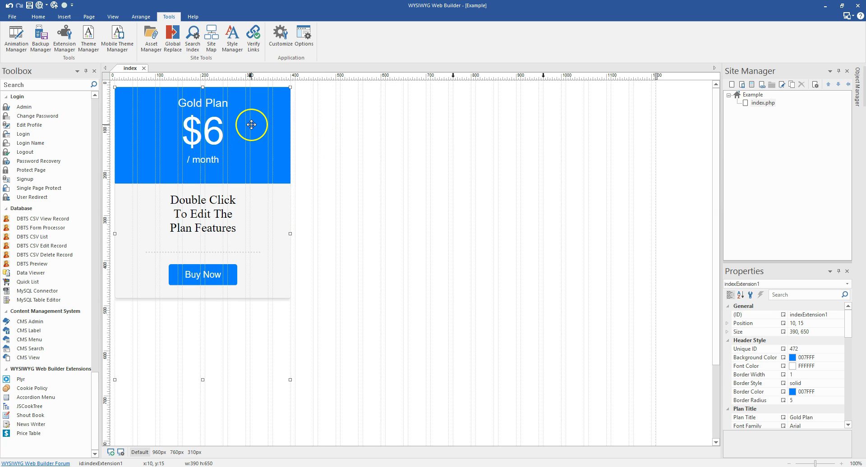
Paste two copies of the card into the top row, then delete both copies
{"action": "key", "text": "ctrl+v"}
{"action": "left_click_drag", "start_coordinate": [309, 217], "coordinate": [565, 124]}
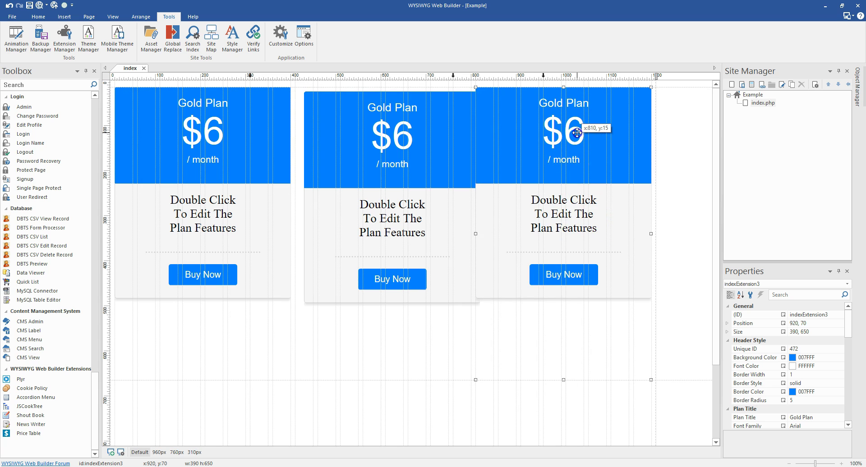
{"action": "left_click_drag", "start_coordinate": [455, 132], "coordinate": [403, 131]}
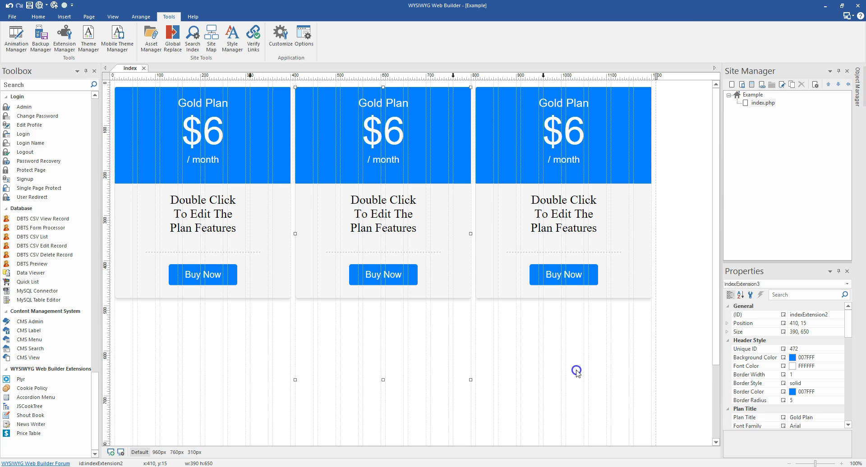
{"action": "left_click_drag", "start_coordinate": [681, 229], "coordinate": [446, 296]}
{"action": "key", "text": "Delete"}
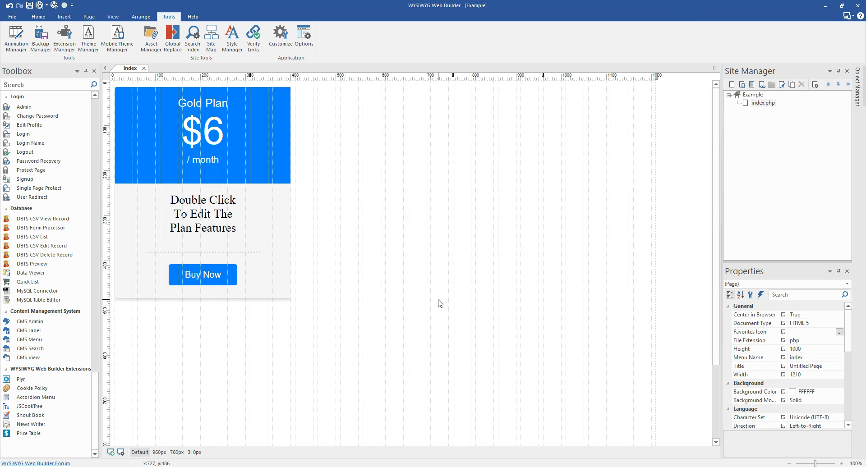
Open the Gold Plan card's Price Table dialog, enlarge it, and select the Unique ID property
{"action": "left_click", "coordinate": [182, 133]}
{"action": "double_click", "coordinate": [224, 151]}
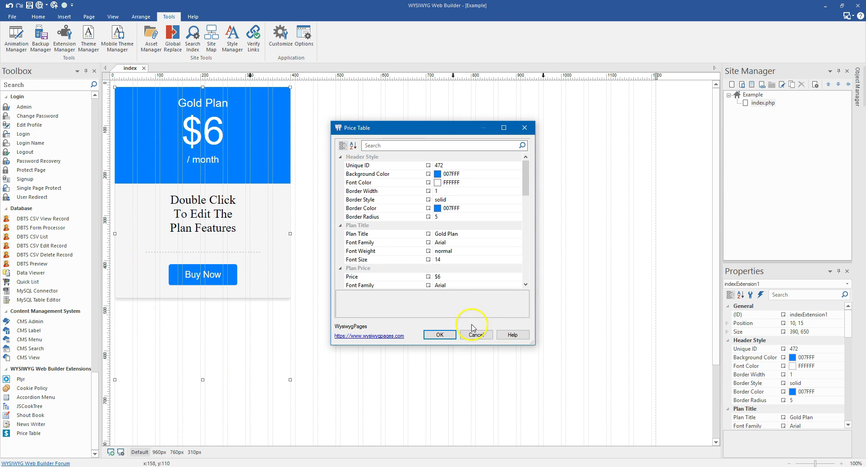
{"action": "left_click_drag", "start_coordinate": [422, 129], "coordinate": [370, 54]}
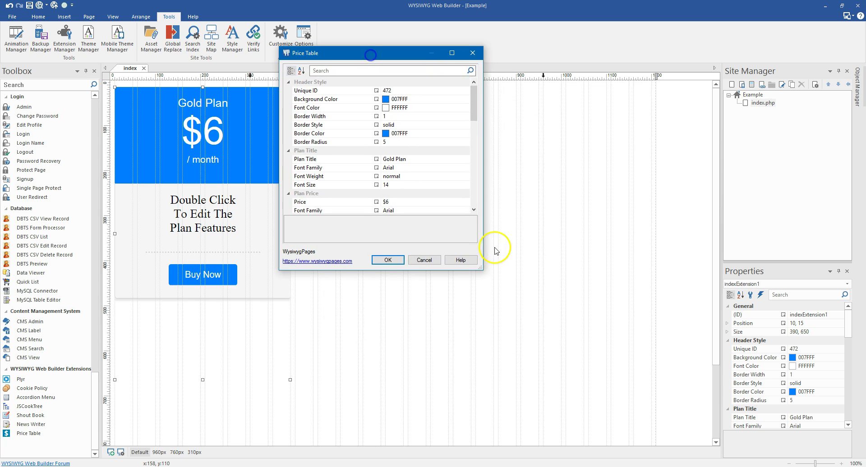
{"action": "left_click_drag", "start_coordinate": [480, 270], "coordinate": [548, 445]}
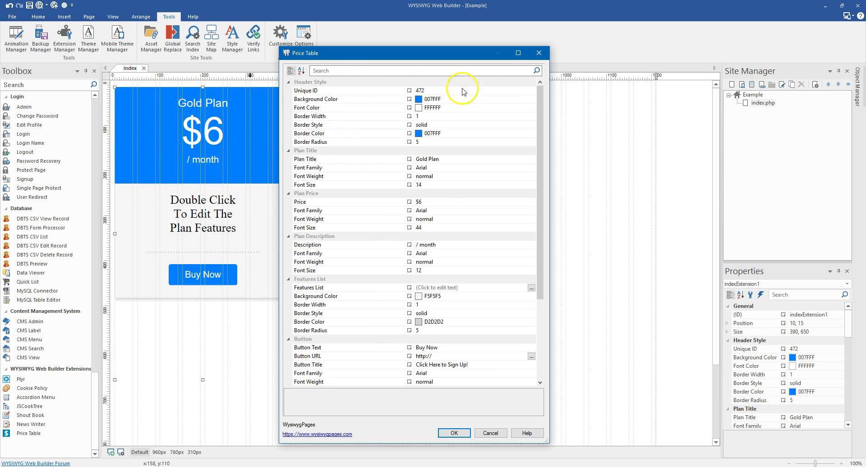
{"action": "left_click", "coordinate": [356, 91]}
{"action": "left_click", "coordinate": [426, 90]}
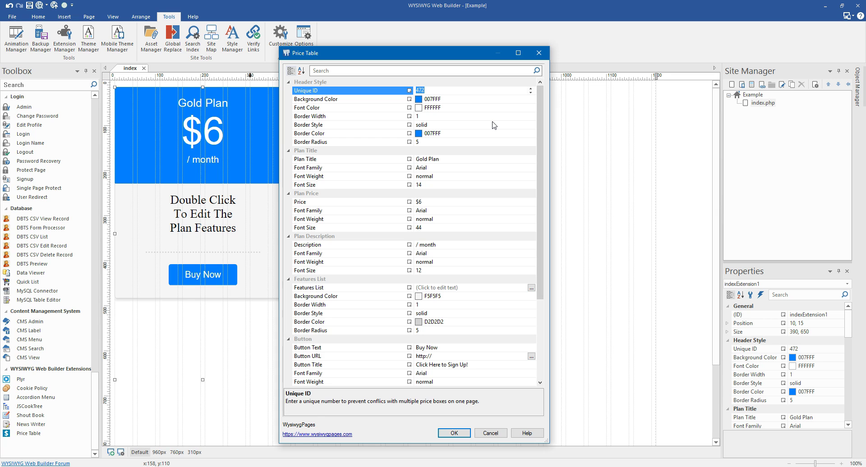
{"action": "left_click", "coordinate": [461, 99]}
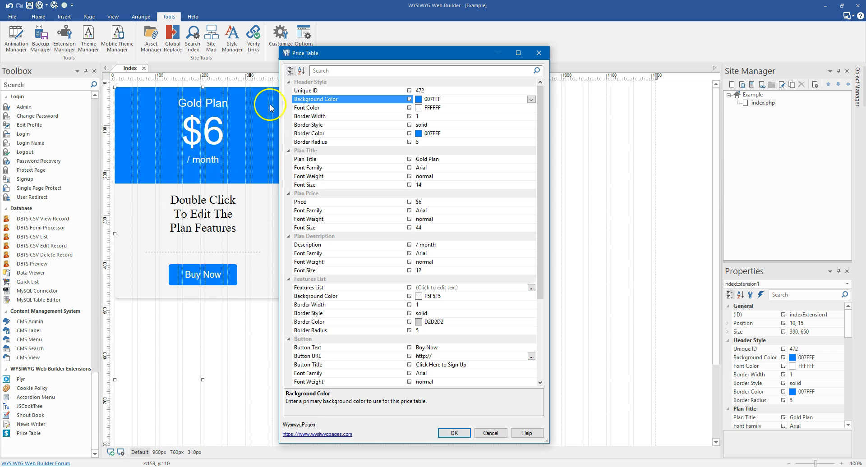
{"action": "left_click", "coordinate": [445, 107]}
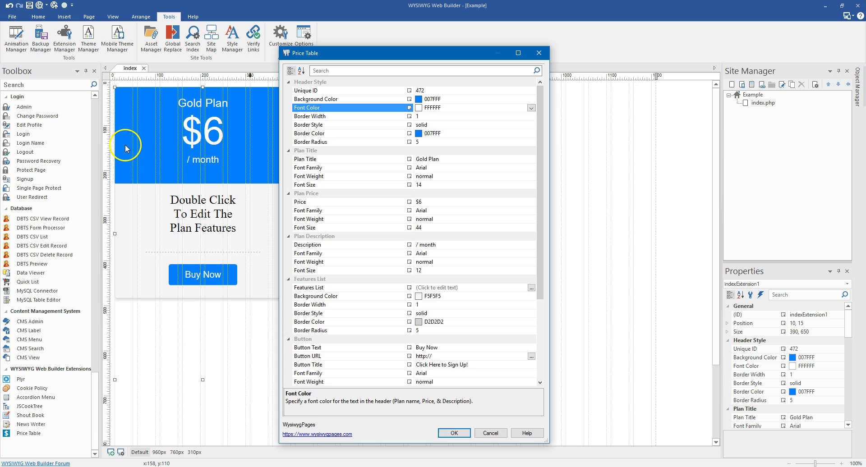
{"action": "left_click", "coordinate": [529, 125]}
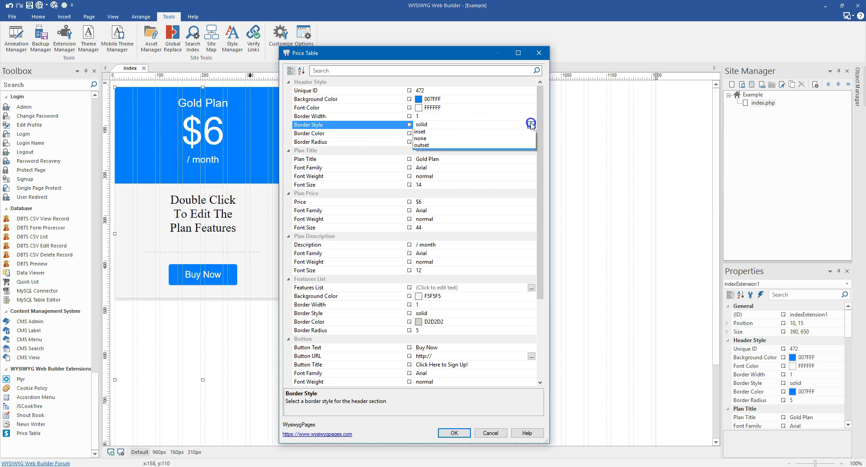
{"action": "left_click", "coordinate": [349, 130]}
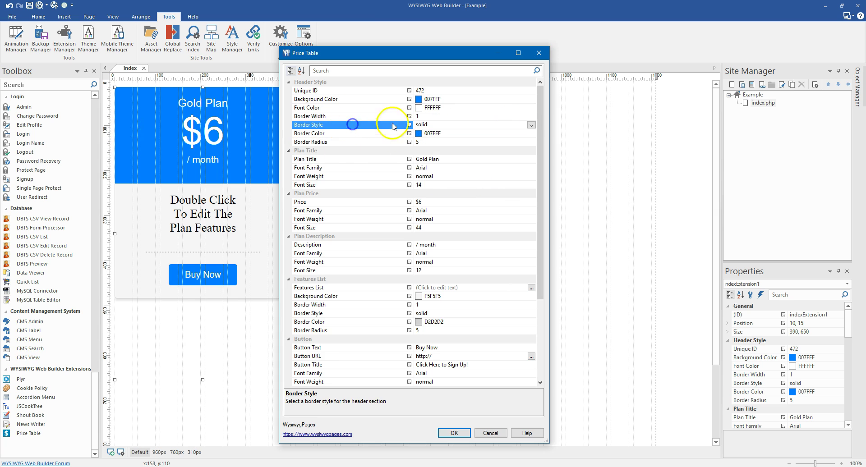
{"action": "left_click", "coordinate": [423, 142]}
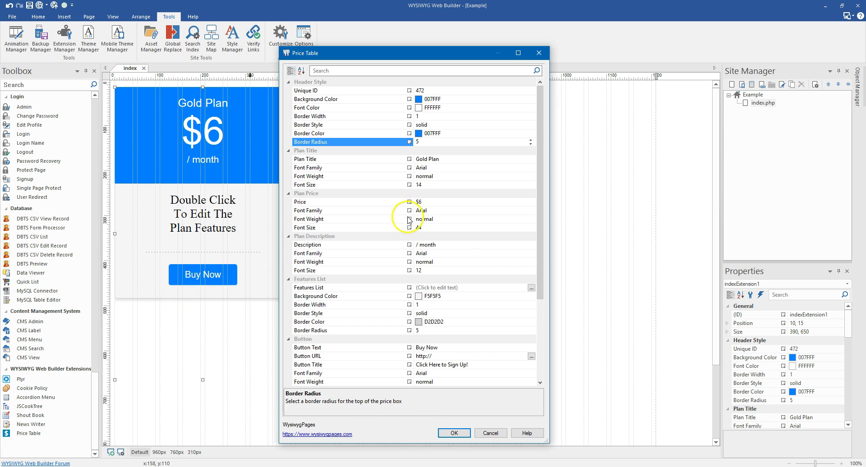
{"action": "left_click", "coordinate": [315, 151]}
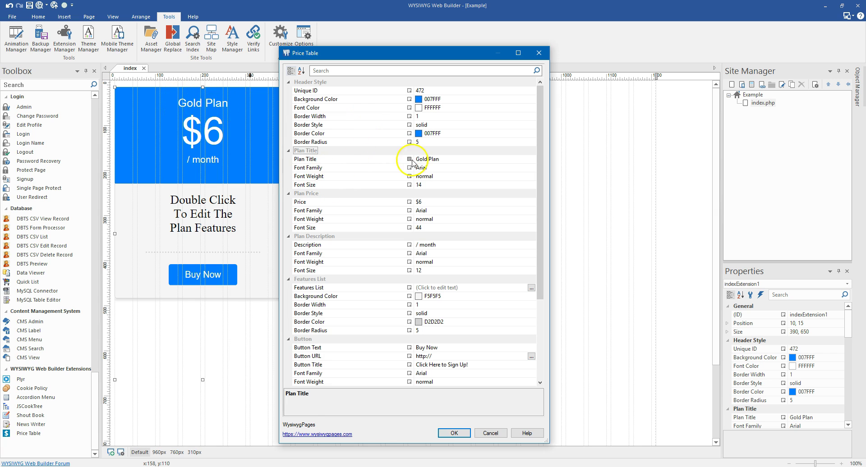
Change the plan title from Gold to Bronze Plan in Open Sans, weight 300
{"action": "left_click", "coordinate": [436, 158]}
{"action": "double_click", "coordinate": [426, 158]}
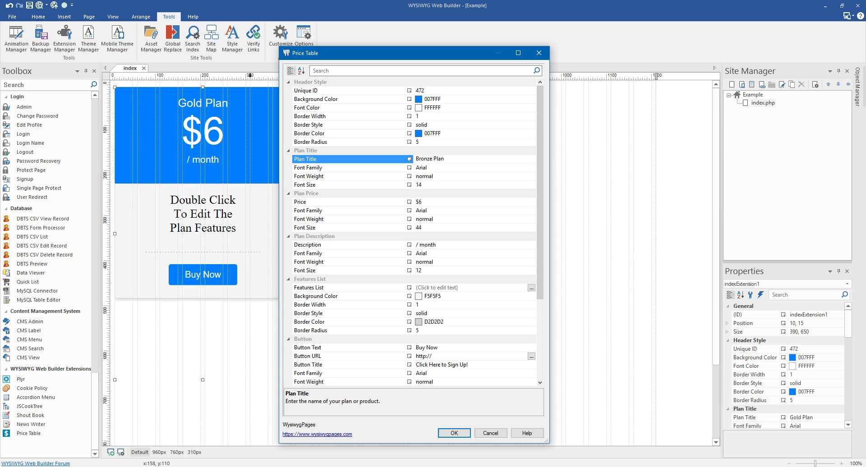
{"action": "left_click", "coordinate": [531, 168]}
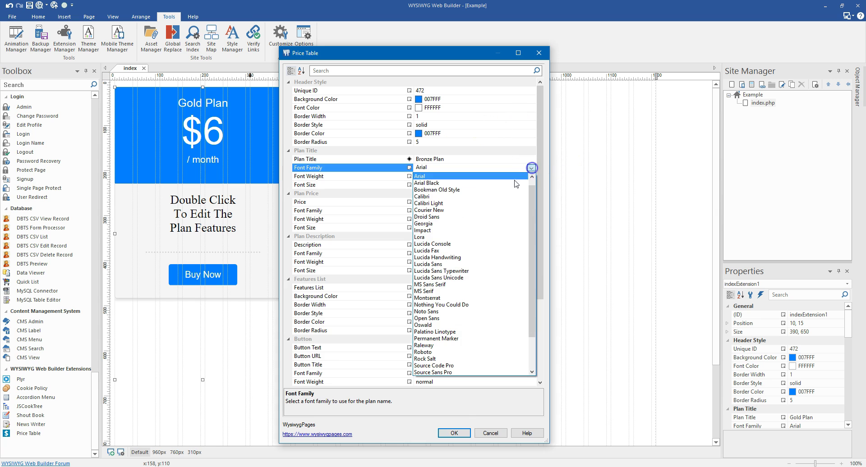
{"action": "left_click", "coordinate": [434, 318]}
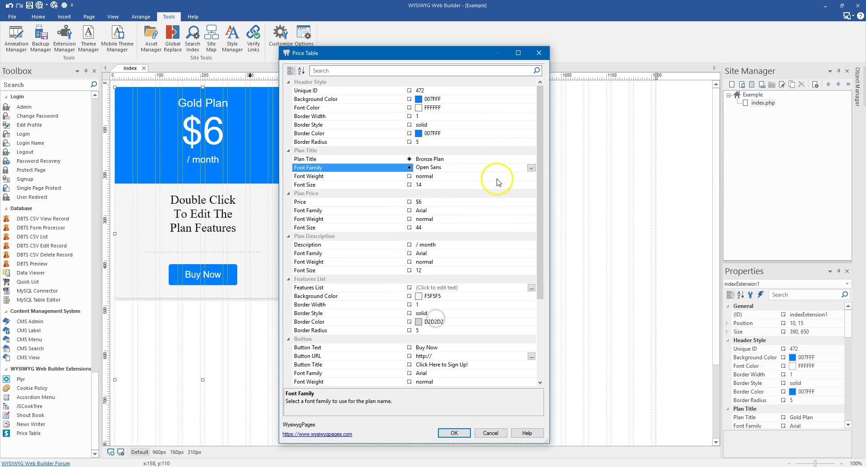
{"action": "left_click", "coordinate": [531, 176]}
{"action": "left_click", "coordinate": [438, 203]}
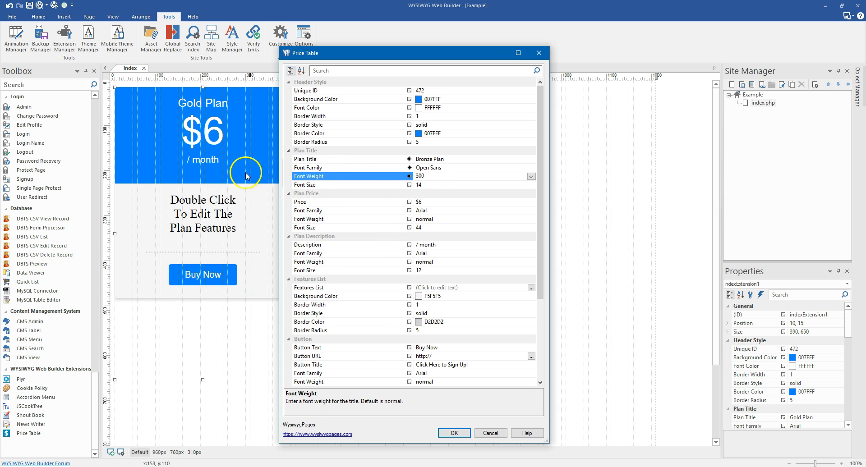
Set the plan price font family to Rock Salt
{"action": "left_click", "coordinate": [448, 201]}
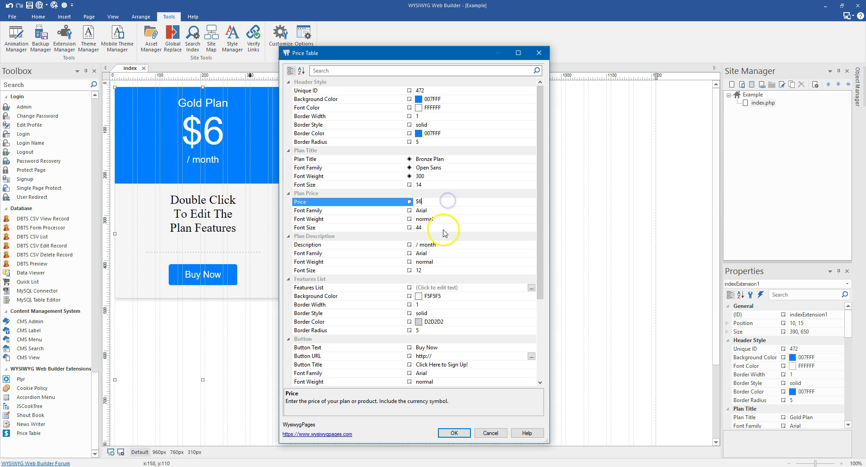
{"action": "left_click", "coordinate": [448, 209]}
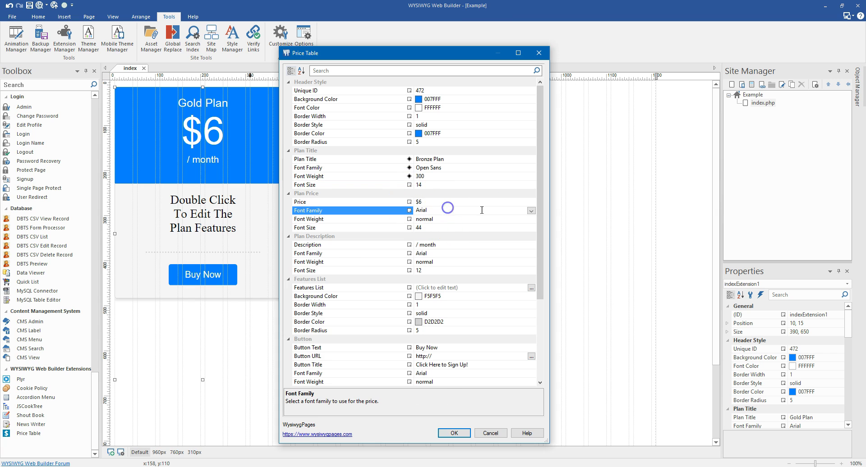
{"action": "left_click", "coordinate": [531, 211]}
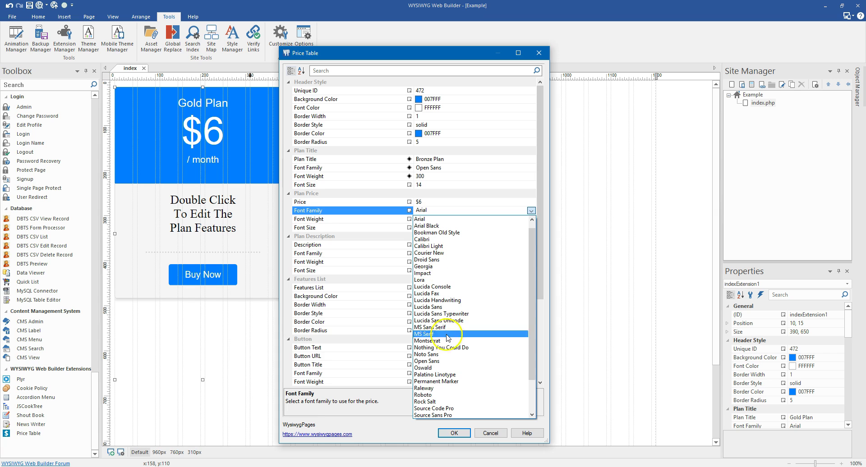
{"action": "left_click", "coordinate": [436, 402]}
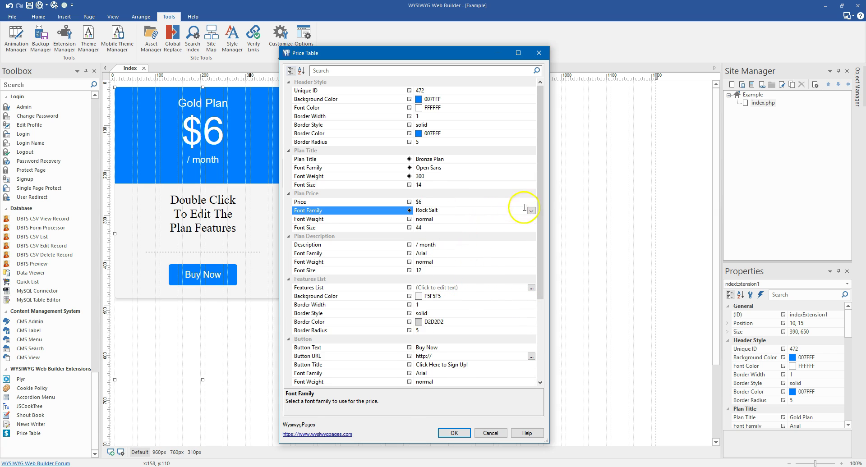
{"action": "left_click_drag", "start_coordinate": [541, 193], "coordinate": [538, 225]}
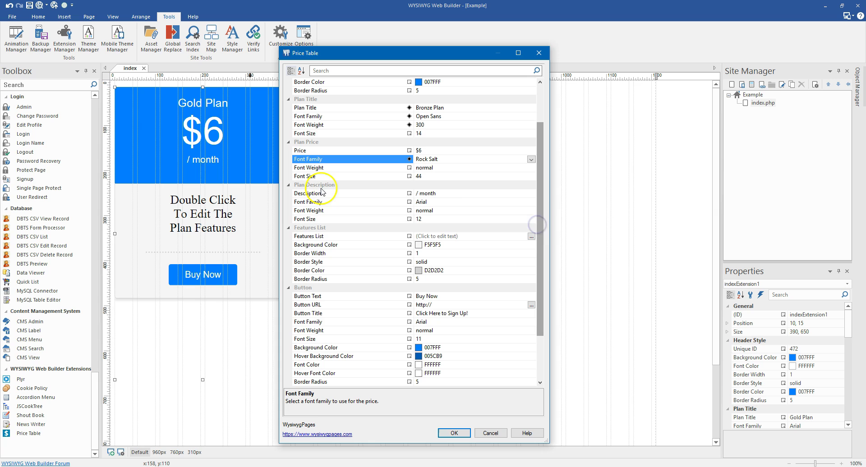
Set the Plan Description font to Open Sans, weight 300, size 10
{"action": "left_click", "coordinate": [368, 195]}
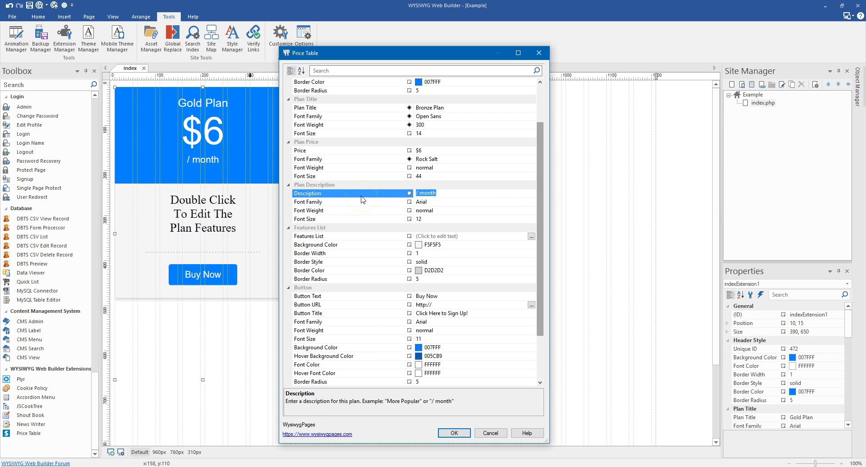
{"action": "left_click", "coordinate": [529, 202]}
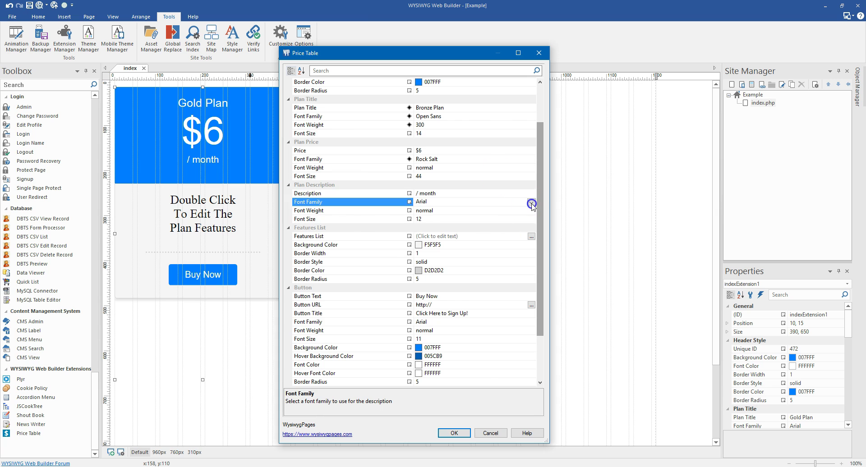
{"action": "left_click", "coordinate": [531, 203]}
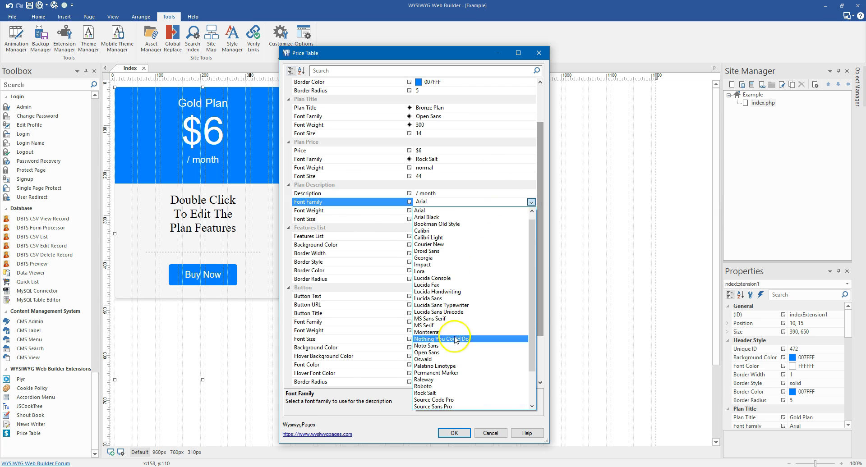
{"action": "left_click", "coordinate": [454, 354]}
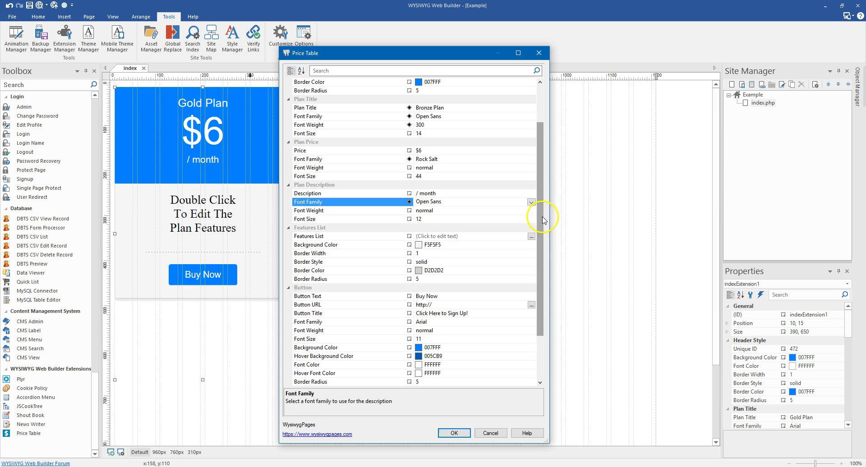
{"action": "left_click", "coordinate": [530, 210]}
{"action": "left_click", "coordinate": [528, 210]}
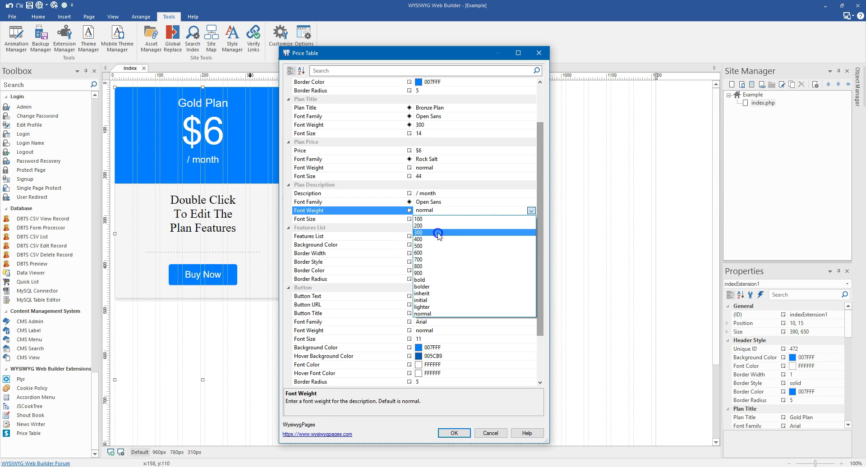
{"action": "left_click", "coordinate": [446, 233]}
{"action": "left_click", "coordinate": [532, 220]}
{"action": "left_click", "coordinate": [532, 219]}
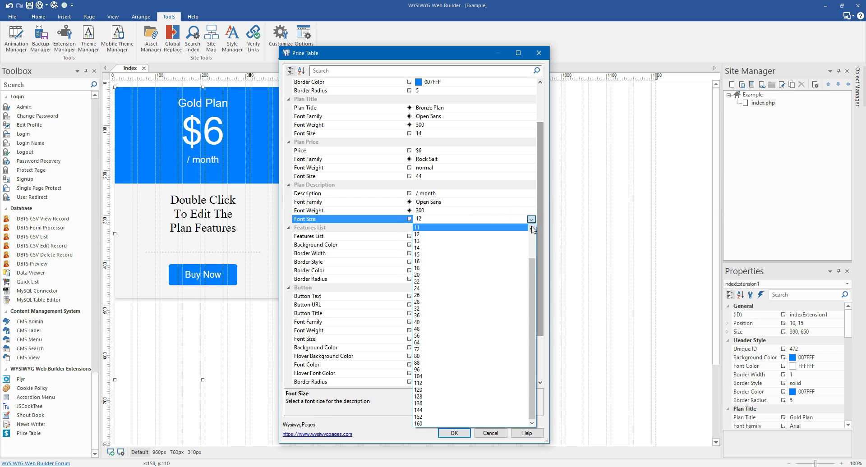
{"action": "left_click", "coordinate": [524, 228]}
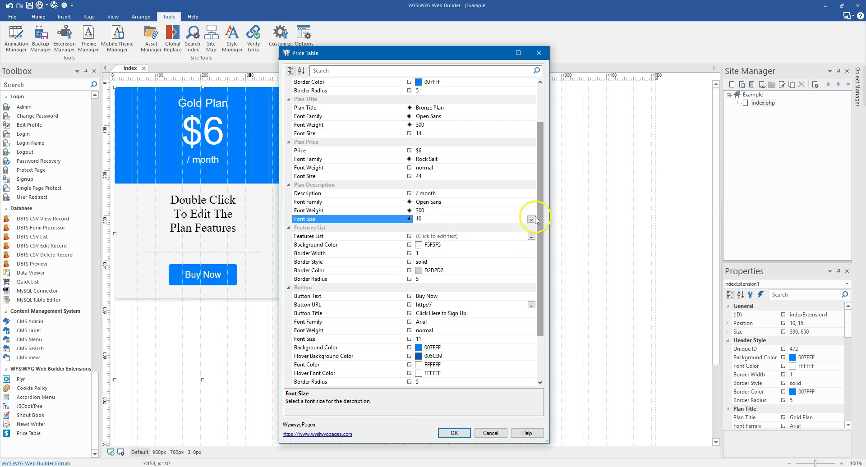
{"action": "scroll", "coordinate": [541, 223], "scroll_direction": "down", "scroll_amount": 1}
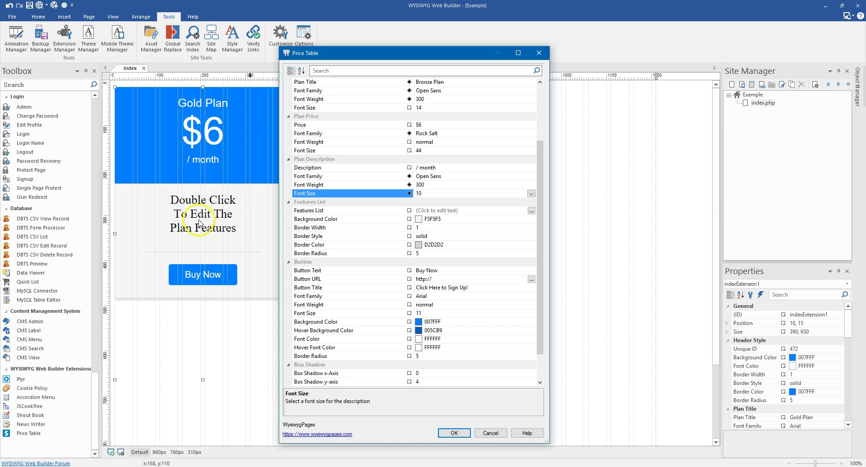
Replace the placeholder feature text with six feature lines, starting with 5GB and 15GB Bandwidth
{"action": "left_click", "coordinate": [531, 212]}
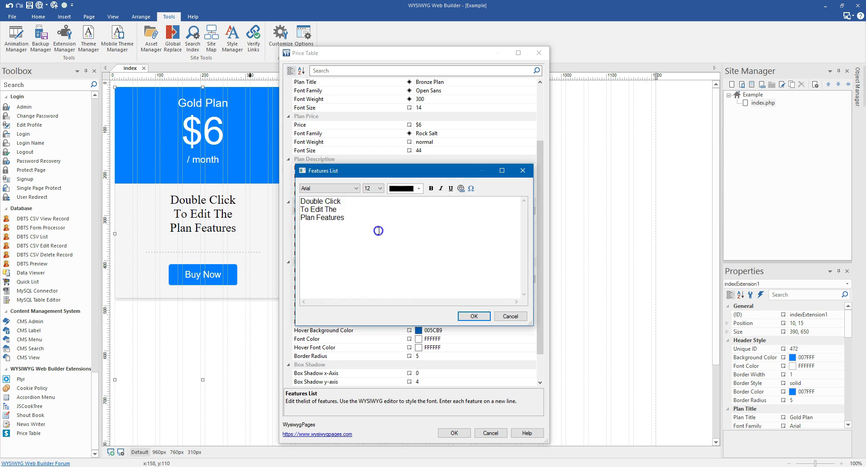
{"action": "key", "text": "ctrl+a"}
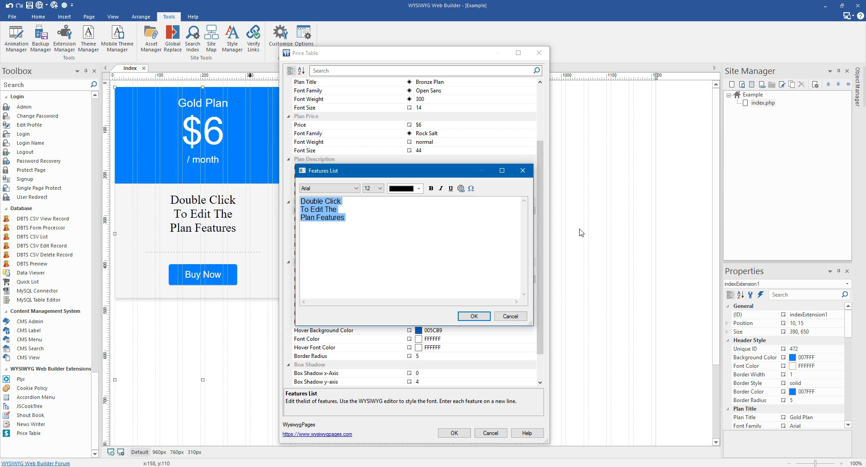
{"action": "type", "text": "5GB Diskspace"}
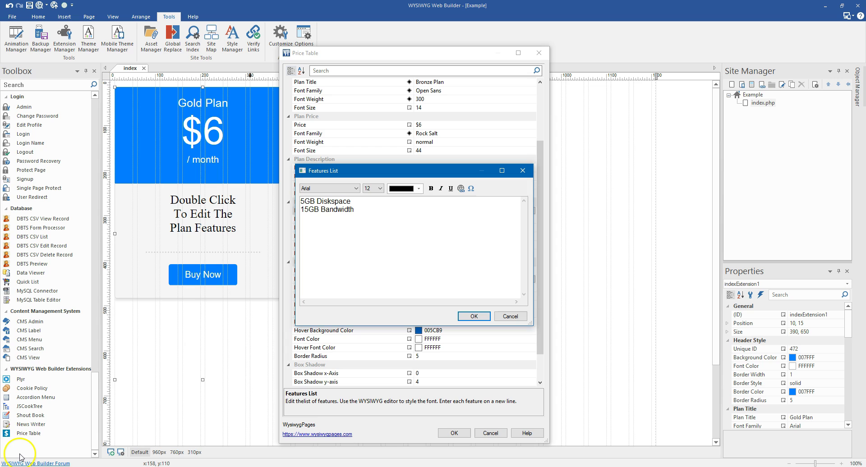
{"action": "left_click", "coordinate": [344, 256]}
{"action": "type", "text": "150 Email Accounts Unlimited Domains 99.99% Uptime Guarantee 100% Customer Support"}
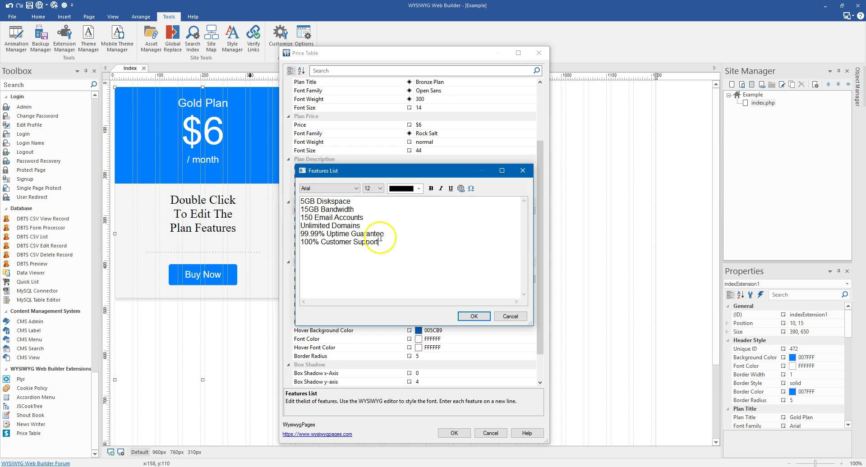
Set all six feature lines to Open Sans, size 11
{"action": "left_click_drag", "start_coordinate": [381, 242], "coordinate": [284, 201]}
{"action": "left_click", "coordinate": [325, 188]}
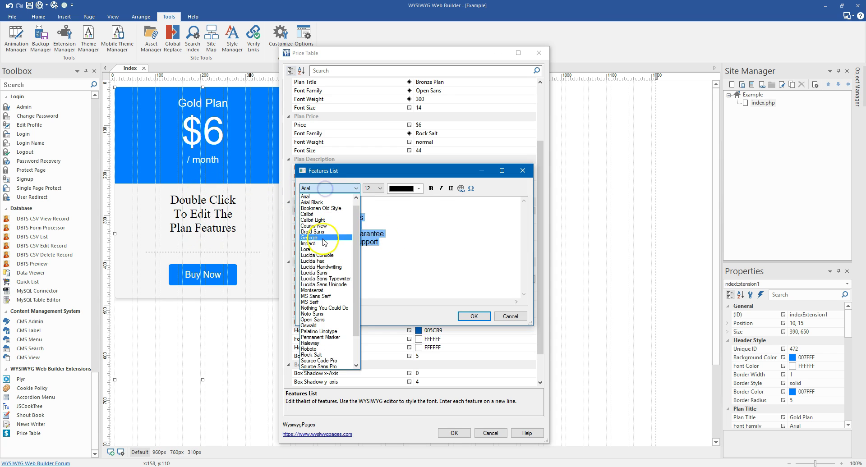
{"action": "left_click", "coordinate": [322, 319]}
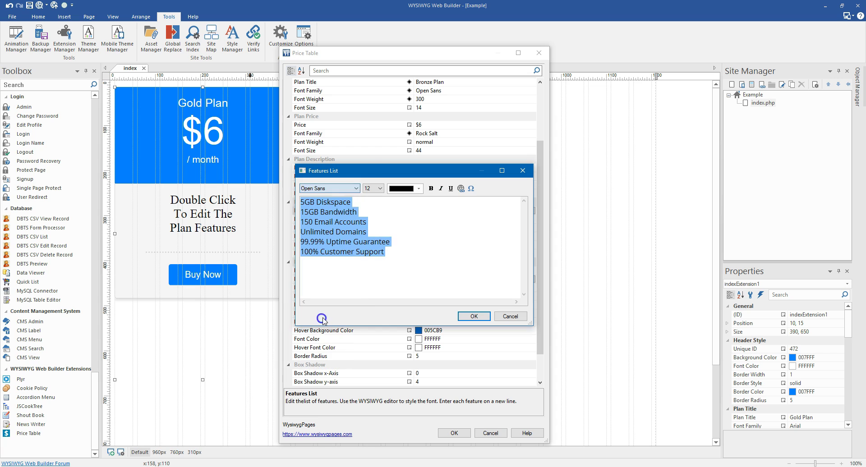
{"action": "left_click", "coordinate": [372, 188]}
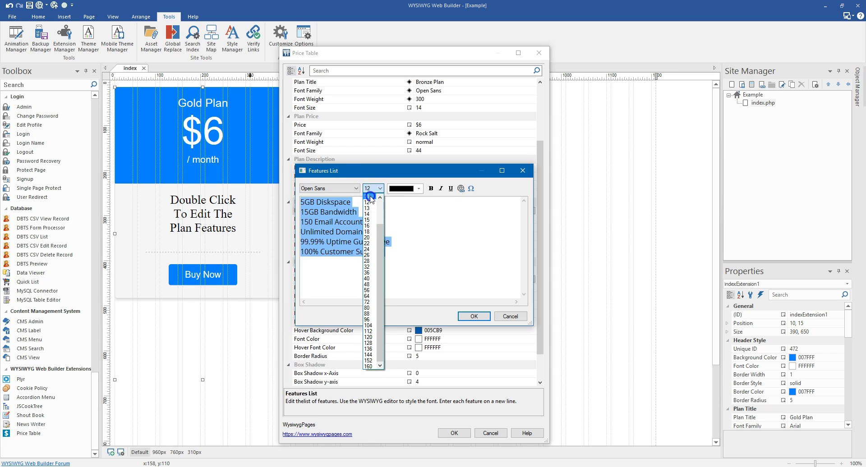
{"action": "left_click", "coordinate": [369, 197]}
Bold each feature's leading figure: 5GB, 15GB, 150, Unlimited, 99.99% and 100%
{"action": "left_click", "coordinate": [321, 206]}
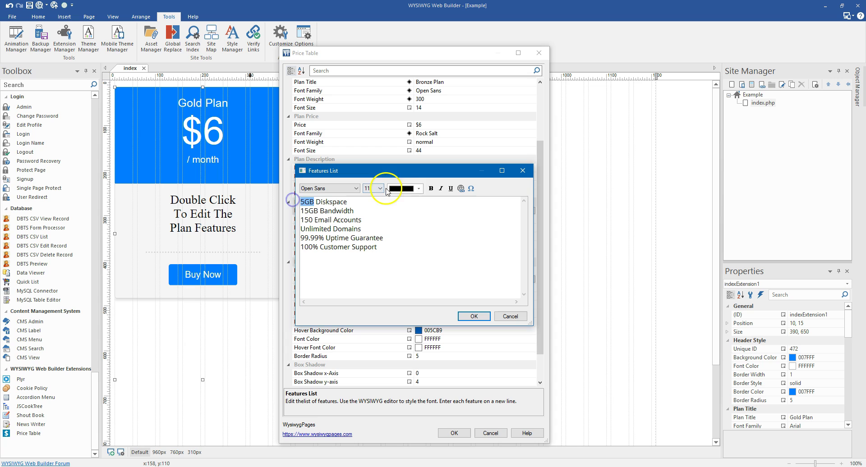
{"action": "left_click", "coordinate": [319, 212]}
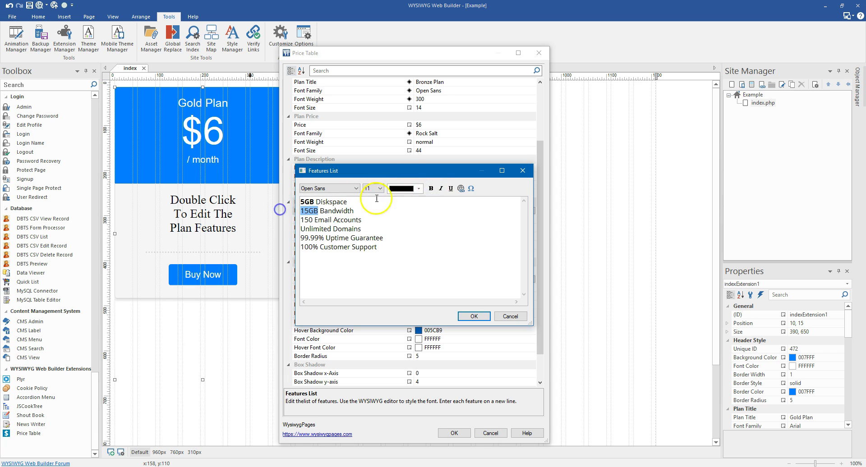
{"action": "left_click", "coordinate": [430, 188]}
{"action": "left_click_drag", "start_coordinate": [313, 220], "coordinate": [297, 221]}
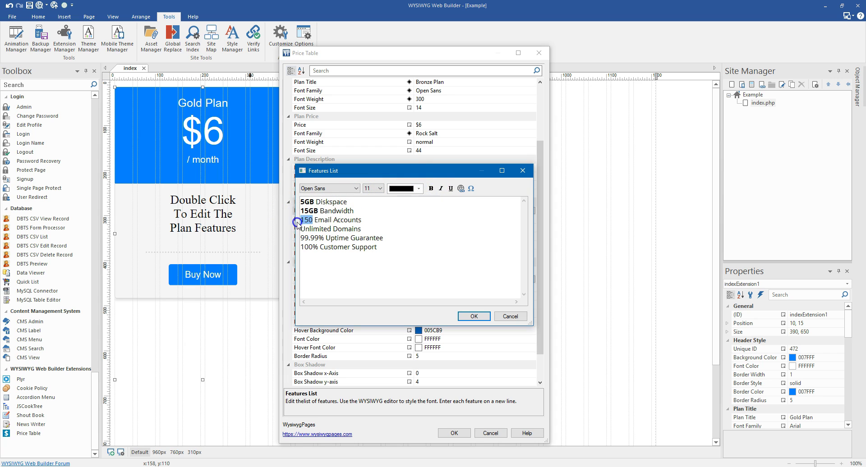
{"action": "left_click", "coordinate": [431, 188]}
{"action": "left_click", "coordinate": [327, 229]}
{"action": "left_click", "coordinate": [431, 188]}
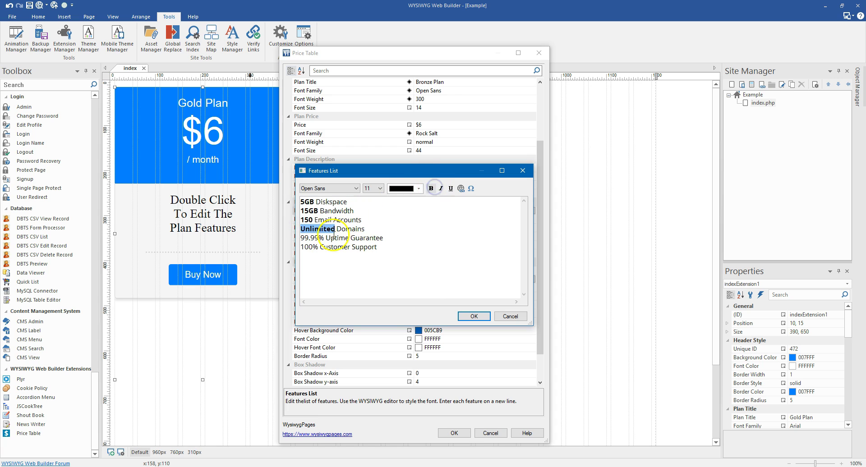
{"action": "left_click", "coordinate": [294, 238]}
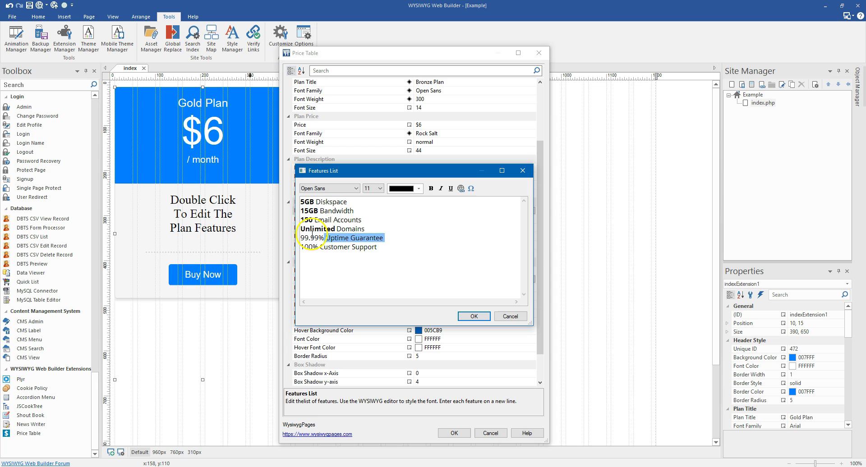
{"action": "left_click", "coordinate": [311, 234]}
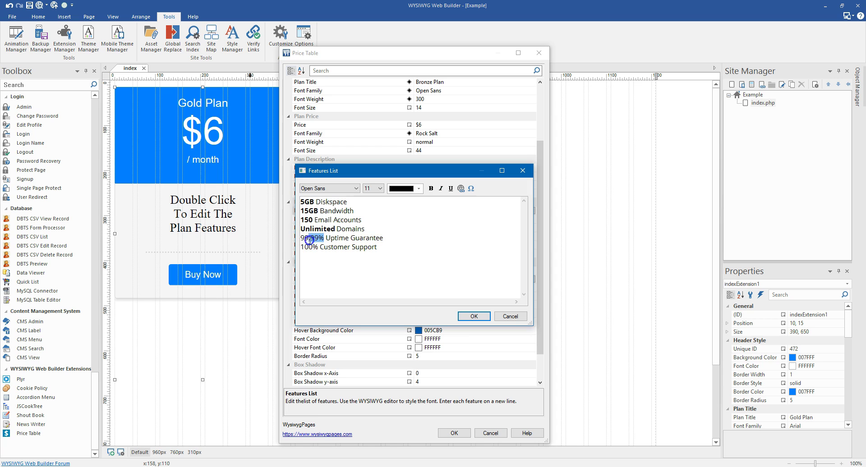
{"action": "left_click", "coordinate": [430, 188]}
{"action": "left_click_drag", "start_coordinate": [318, 248], "coordinate": [302, 252]}
{"action": "left_click", "coordinate": [431, 188]}
{"action": "left_click", "coordinate": [383, 260]}
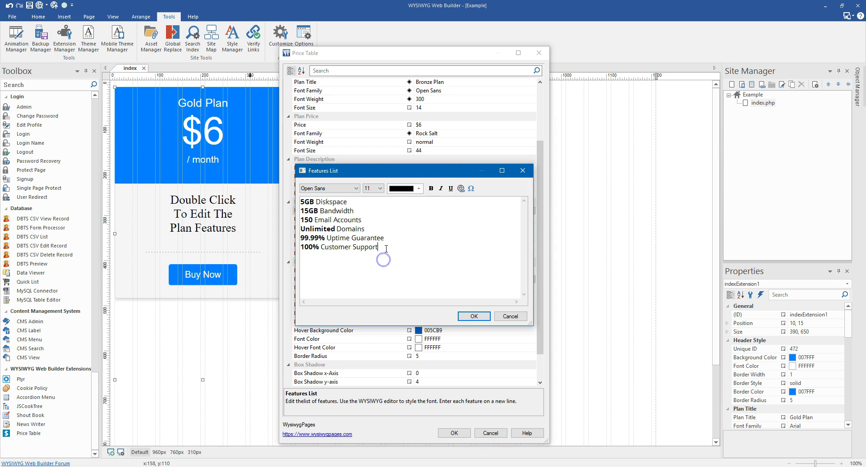
Colour all feature lines grey #888888 and confirm the features list edits
{"action": "left_click_drag", "start_coordinate": [386, 249], "coordinate": [301, 200]}
{"action": "left_click", "coordinate": [418, 188]}
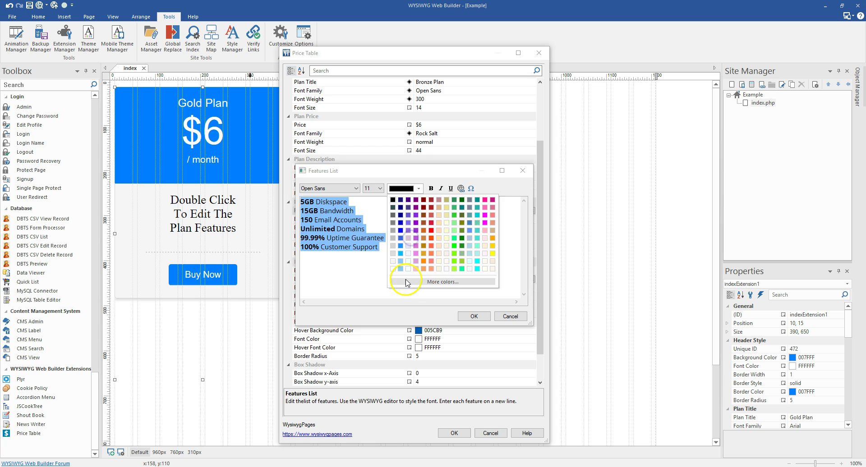
{"action": "left_click", "coordinate": [408, 283]}
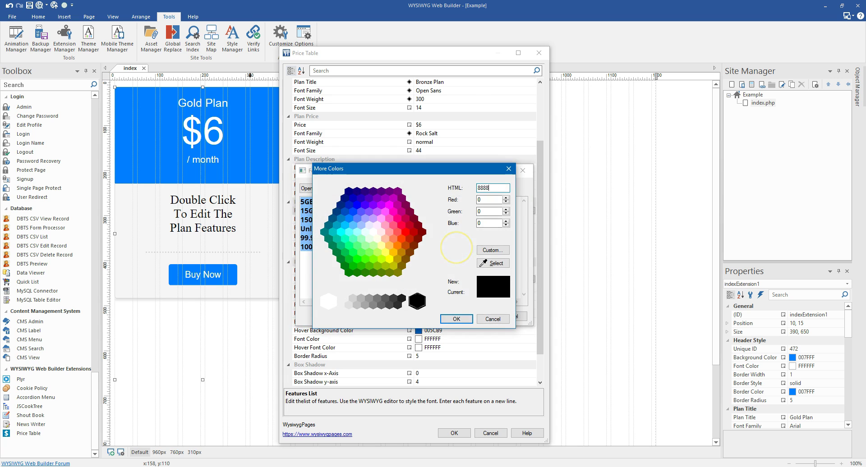
{"action": "type", "text": "888888"}
{"action": "key", "text": "Return"}
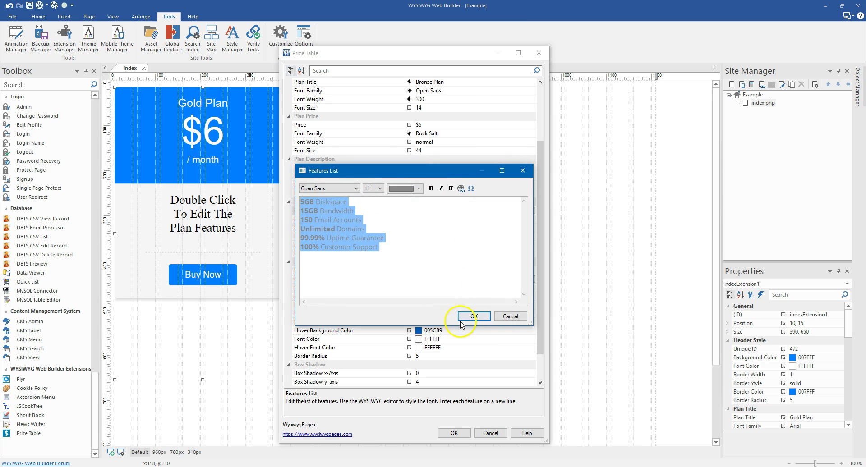
{"action": "left_click", "coordinate": [470, 317]}
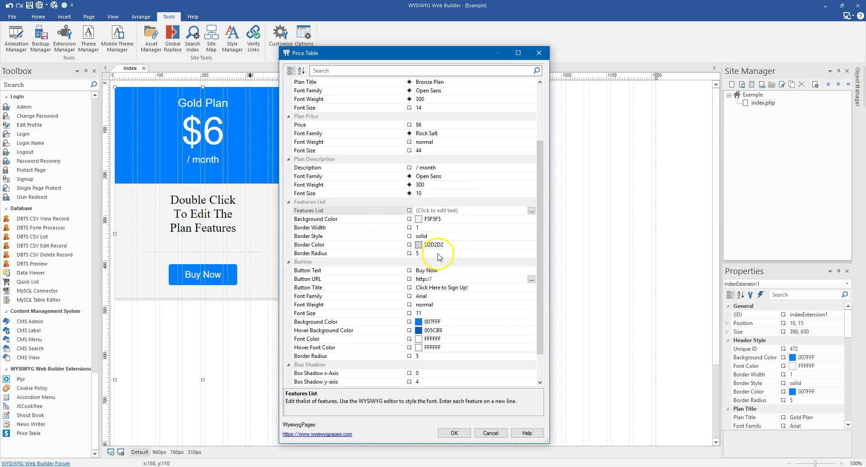
Change the features list border radius from 5 to 0
{"action": "left_click", "coordinate": [412, 253]}
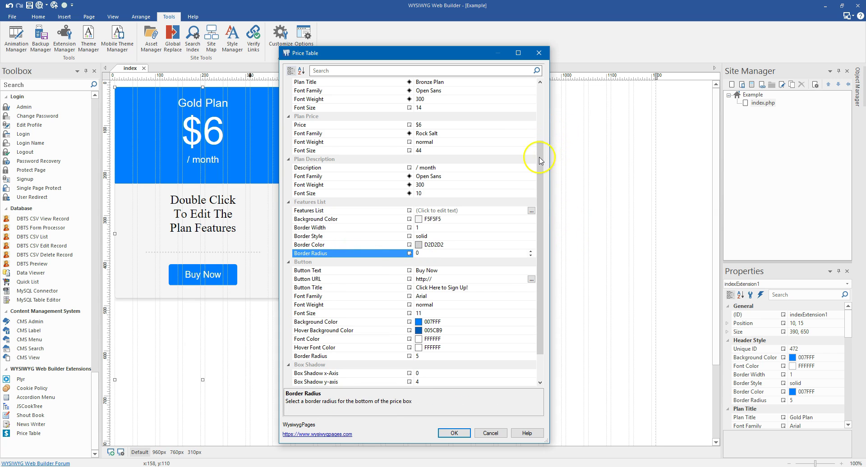
{"action": "left_click_drag", "start_coordinate": [540, 151], "coordinate": [540, 194]}
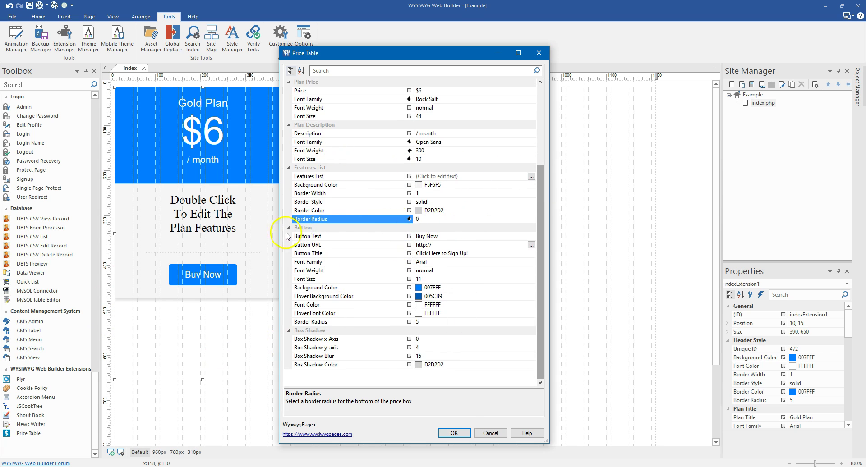
{"action": "left_click", "coordinate": [445, 236]}
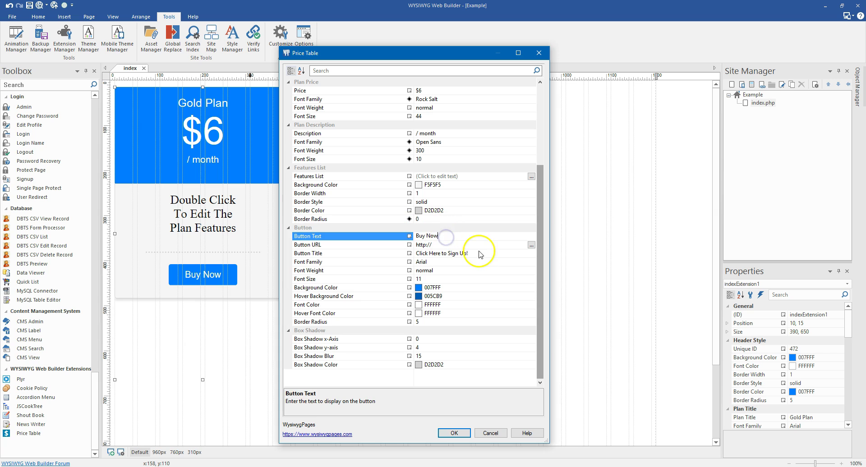
{"action": "left_click", "coordinate": [506, 243]}
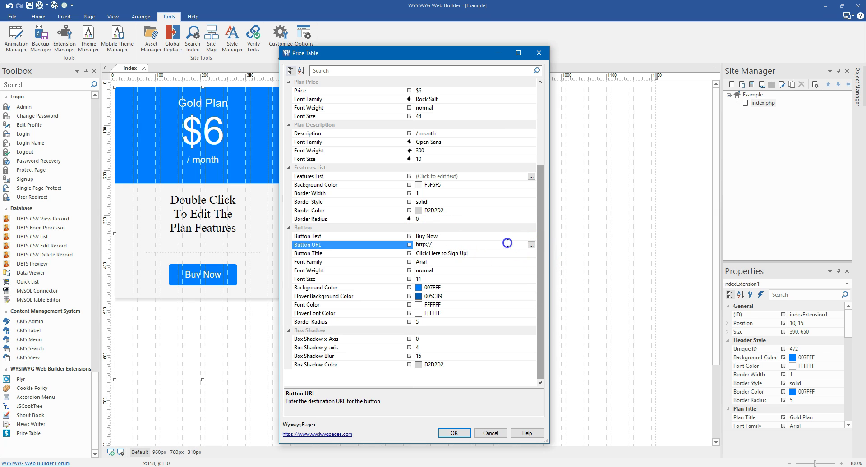
{"action": "left_click", "coordinate": [532, 245]}
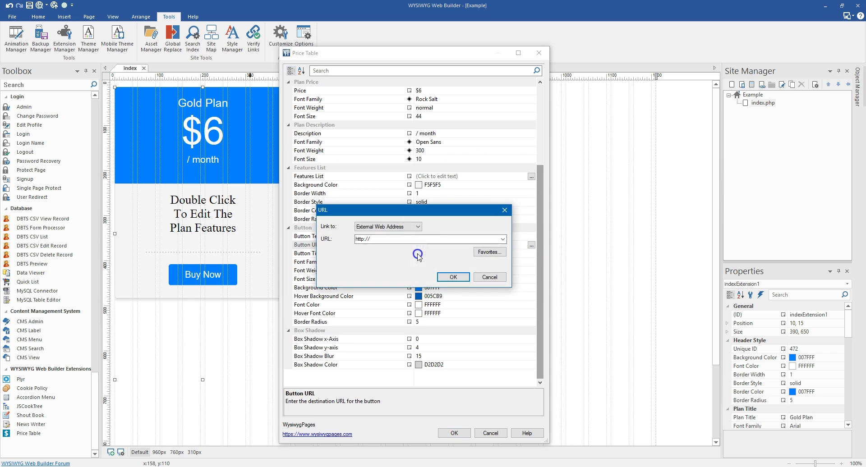
{"action": "left_click", "coordinate": [412, 229]}
{"action": "left_click", "coordinate": [399, 243]}
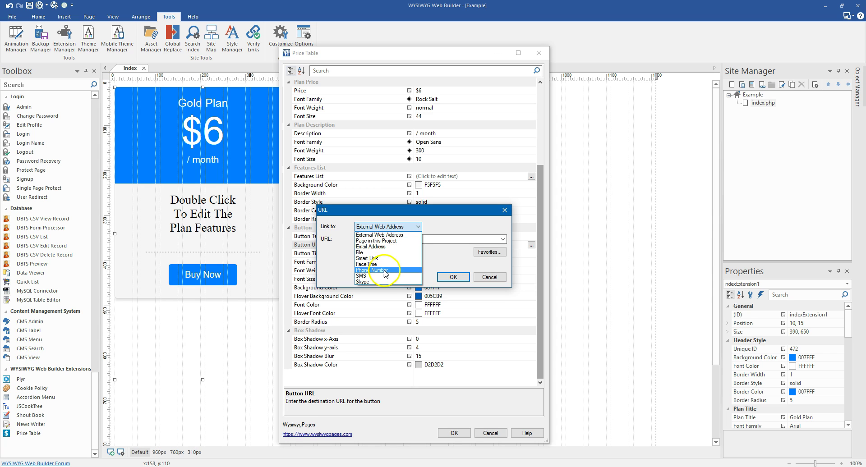
{"action": "left_click", "coordinate": [482, 278]}
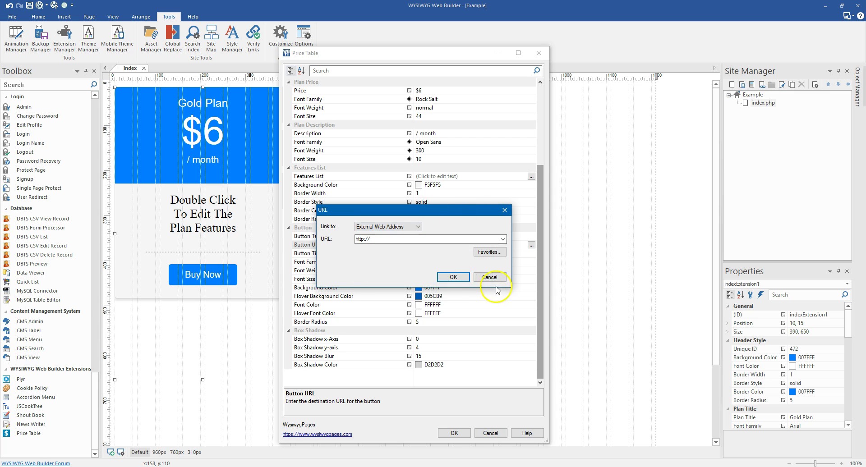
{"action": "left_click", "coordinate": [430, 237]}
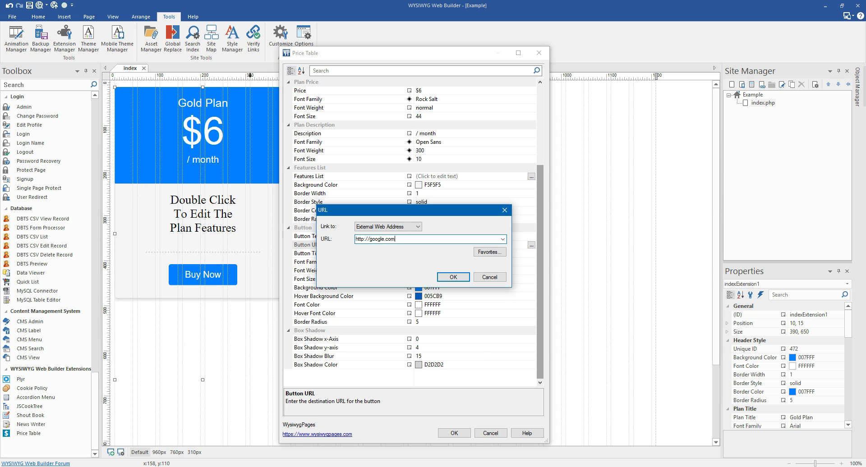
{"action": "left_click", "coordinate": [449, 280]}
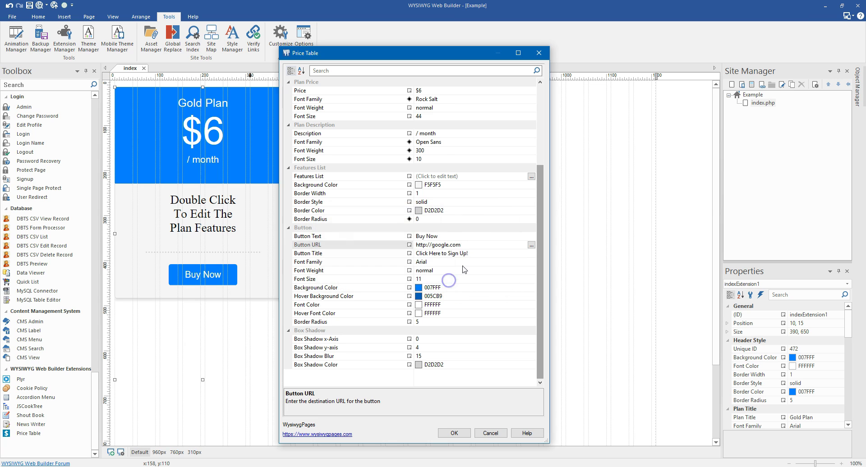
Set the Buy Now button font to Open Sans, weight 500, size 10
{"action": "left_click", "coordinate": [328, 254]}
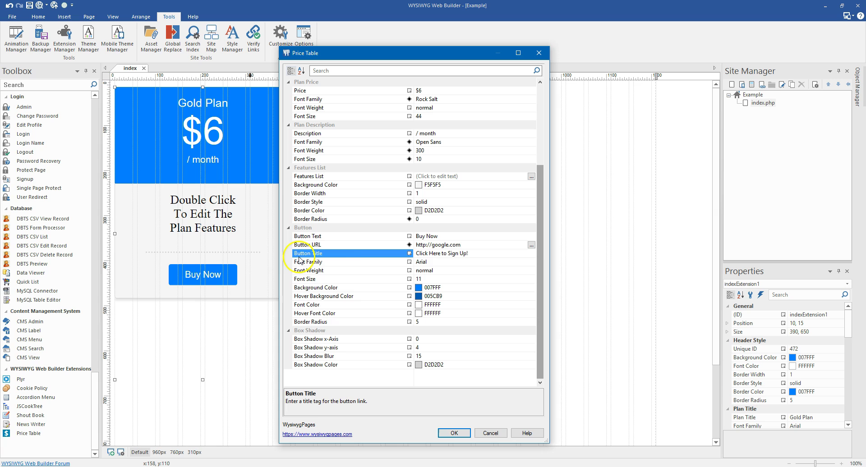
{"action": "left_click", "coordinate": [440, 253]}
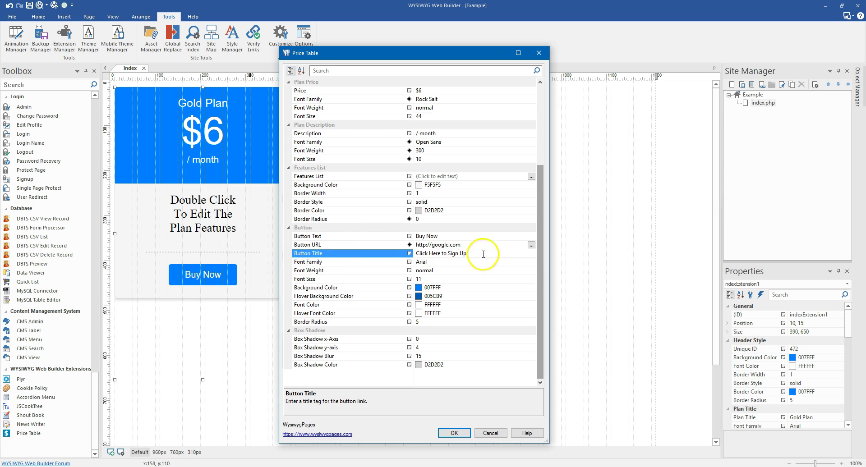
{"action": "left_click", "coordinate": [531, 261]}
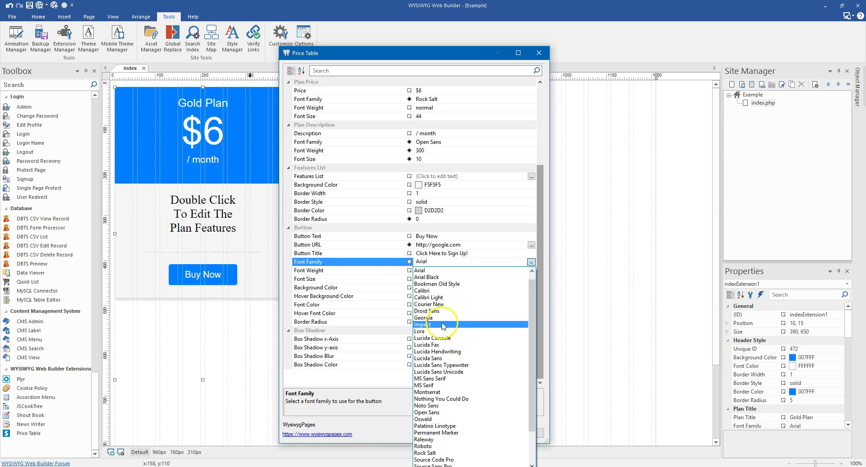
{"action": "scroll", "coordinate": [444, 336], "scroll_direction": "down", "scroll_amount": 2}
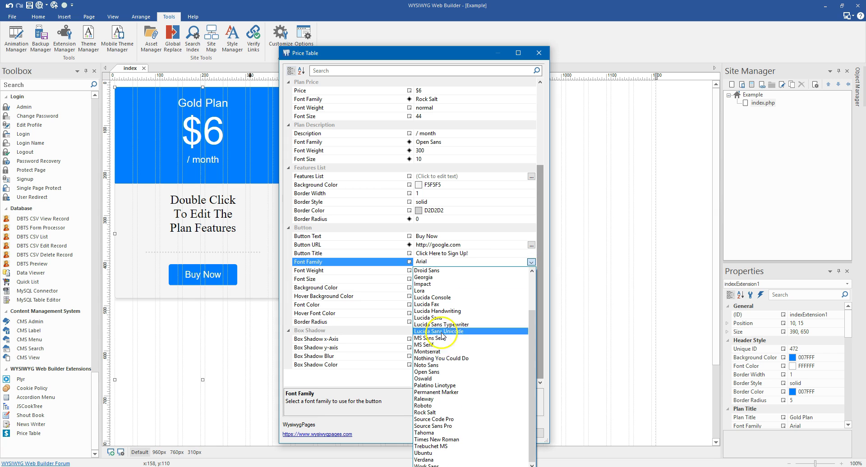
{"action": "left_click", "coordinate": [445, 372]}
{"action": "left_click", "coordinate": [530, 271]}
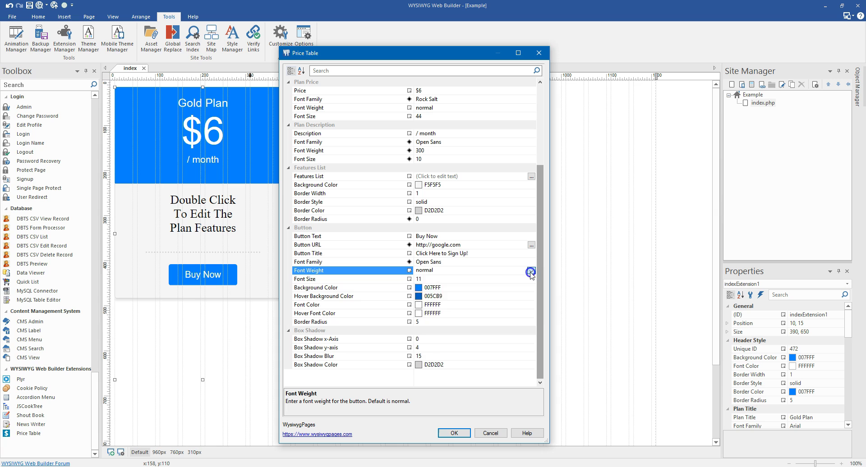
{"action": "left_click", "coordinate": [455, 306]}
{"action": "left_click", "coordinate": [531, 278]}
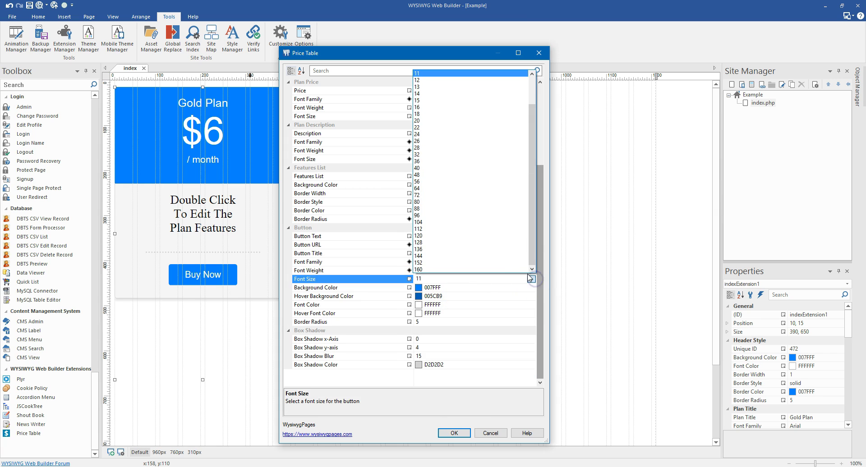
{"action": "left_click", "coordinate": [536, 73]}
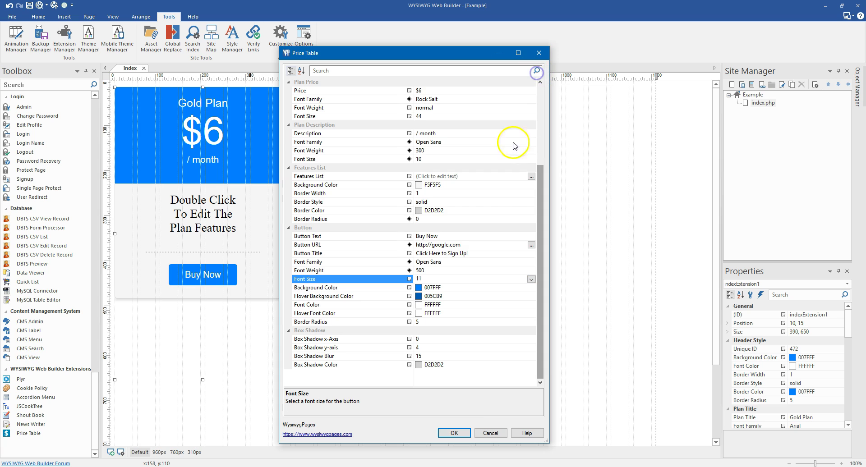
{"action": "left_click", "coordinate": [531, 279]}
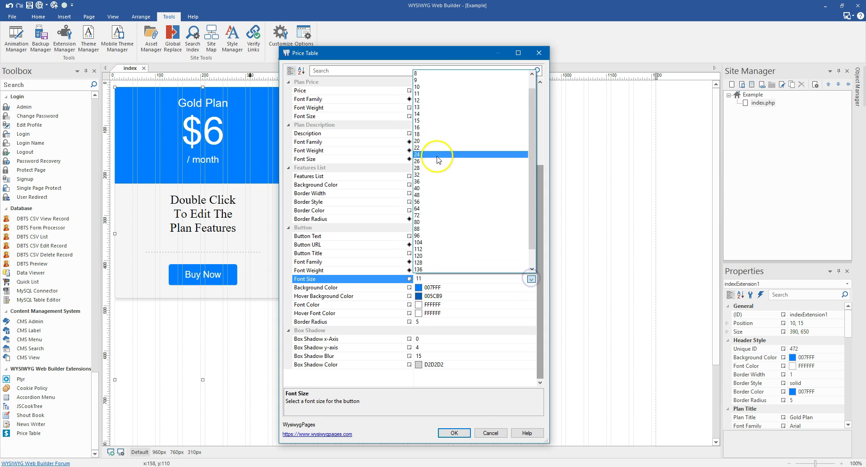
{"action": "left_click", "coordinate": [419, 87]}
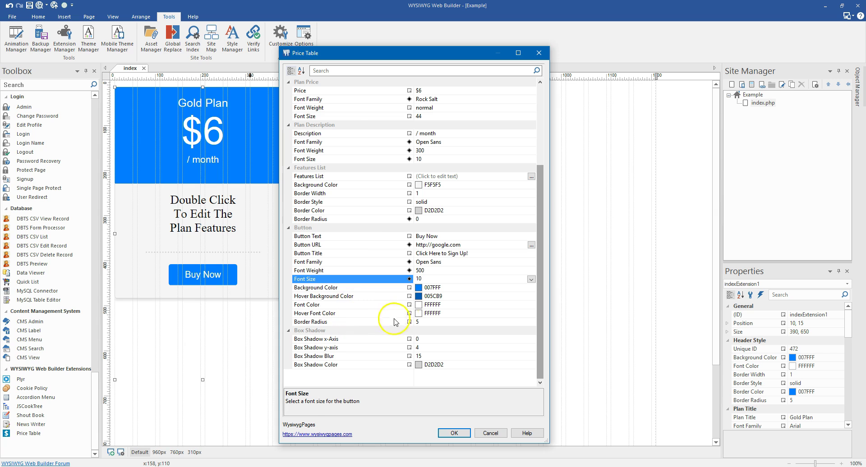
Keep the button corner radius at 5 and apply the Price Table settings
{"action": "left_click", "coordinate": [424, 323]}
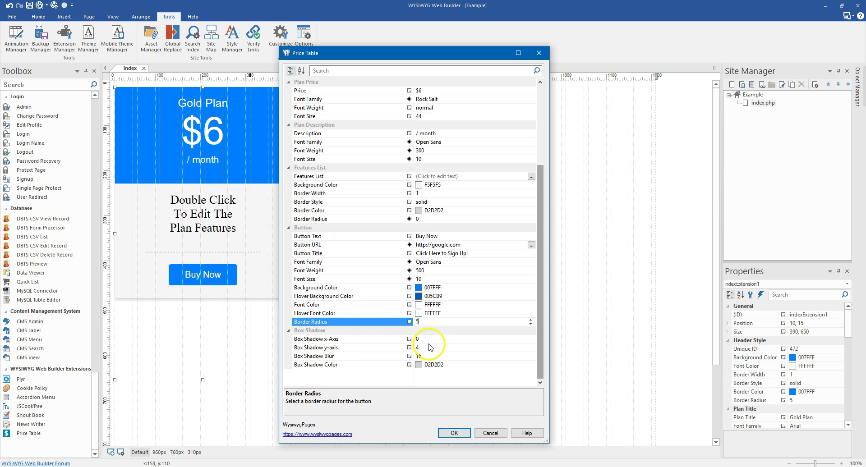
{"action": "left_click", "coordinate": [360, 333]}
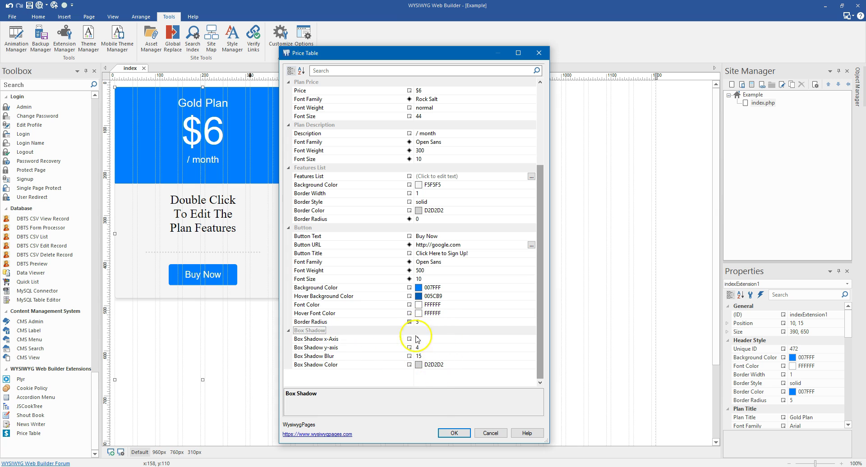
{"action": "left_click", "coordinate": [453, 433]}
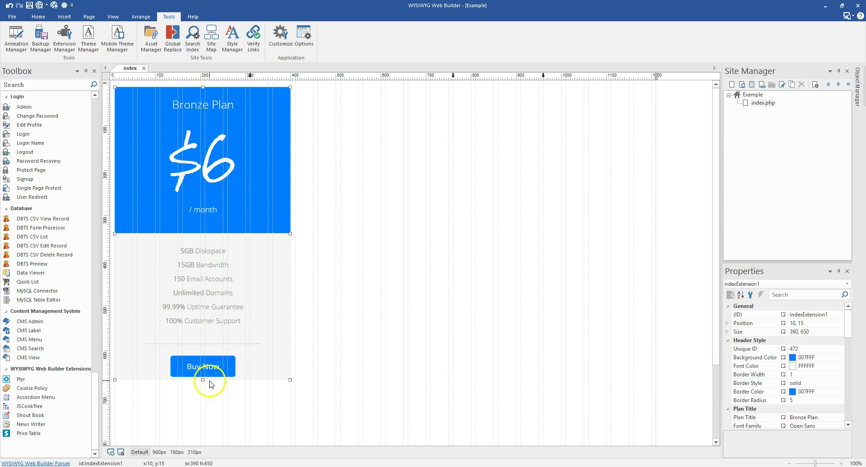
Lengthen the Bronze Plan card to 690 px high
{"action": "left_click", "coordinate": [335, 209]}
{"action": "scroll", "coordinate": [335, 208], "scroll_direction": "down", "scroll_amount": 3}
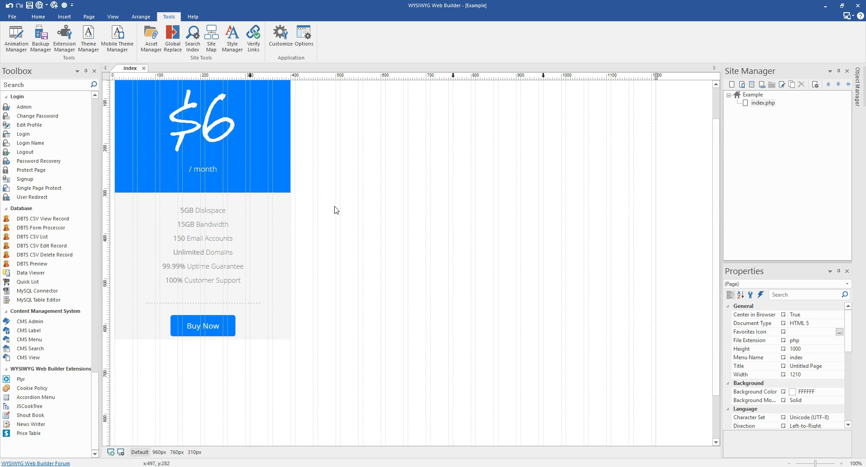
{"action": "left_click", "coordinate": [215, 163]}
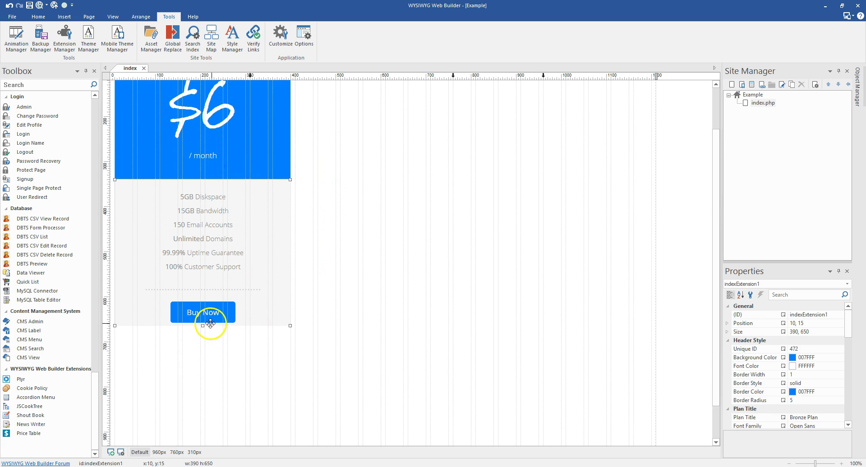
{"action": "left_click_drag", "start_coordinate": [204, 326], "coordinate": [205, 346]}
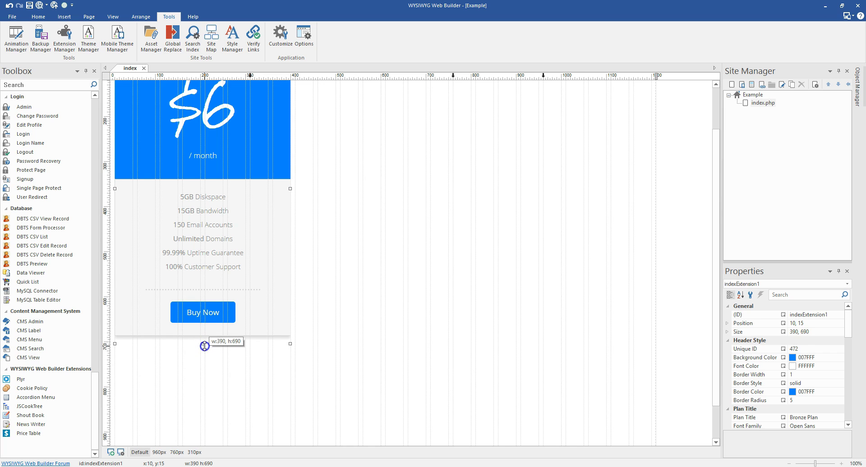
{"action": "left_click", "coordinate": [392, 335]}
Duplicate the Bronze Plan card, place the copy to its right, and open the copy's settings
{"action": "scroll", "coordinate": [478, 266], "scroll_direction": "up", "scroll_amount": 3}
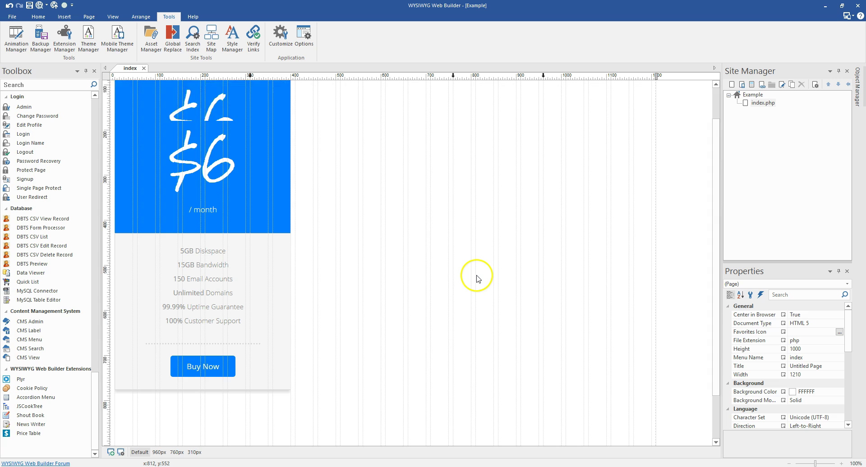
{"action": "left_click", "coordinate": [281, 194]}
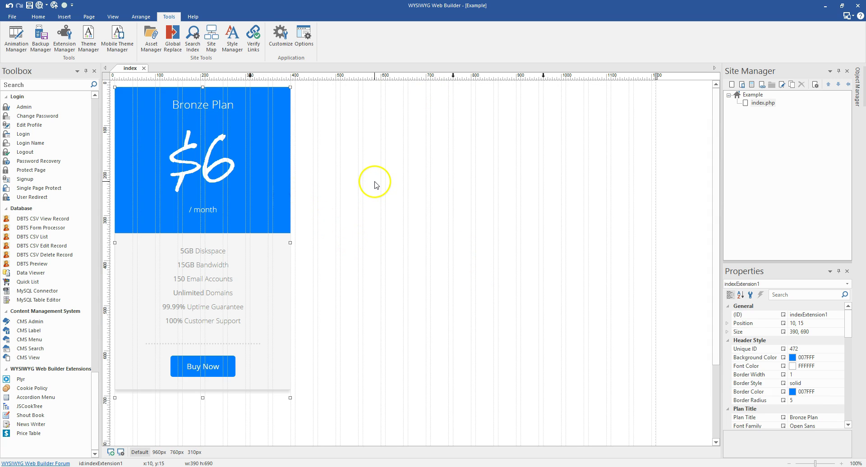
{"action": "key", "text": "ctrl+v"}
{"action": "left_click_drag", "start_coordinate": [222, 168], "coordinate": [222, 189]}
{"action": "left_click_drag", "start_coordinate": [442, 243], "coordinate": [373, 177]}
{"action": "left_click", "coordinate": [547, 148]}
{"action": "left_click", "coordinate": [395, 135]}
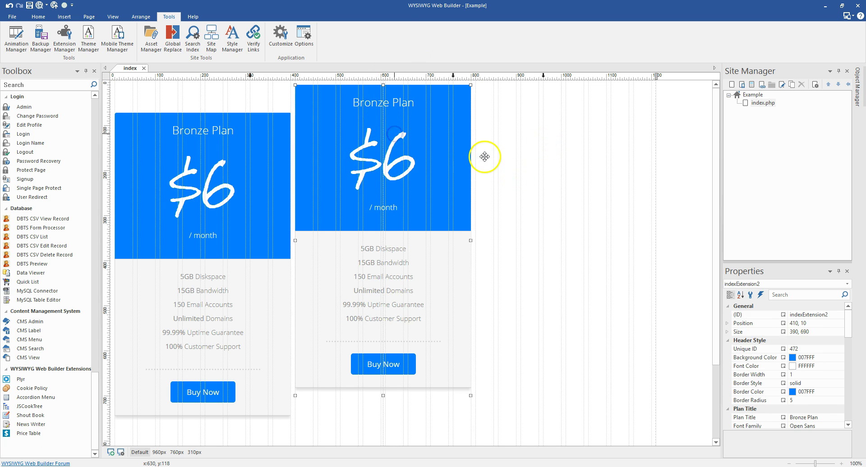
{"action": "double_click", "coordinate": [484, 156]}
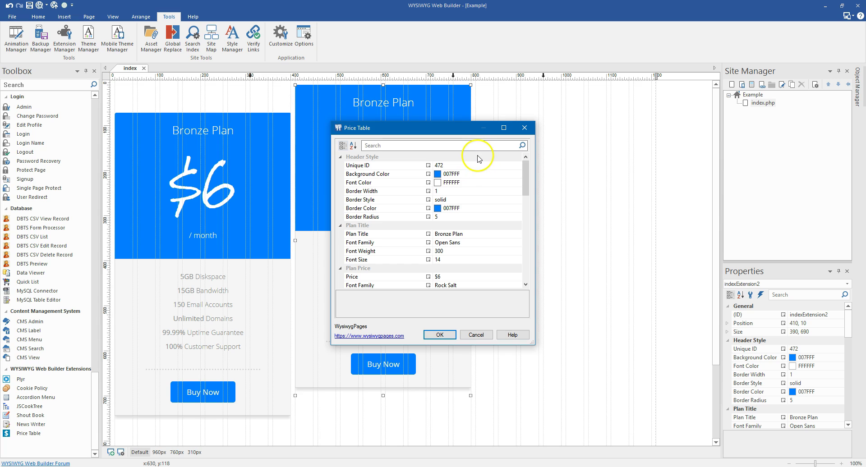
Change the copy's unique ID and set the header background and border to dark blue 004E9B
{"action": "left_click", "coordinate": [409, 163]}
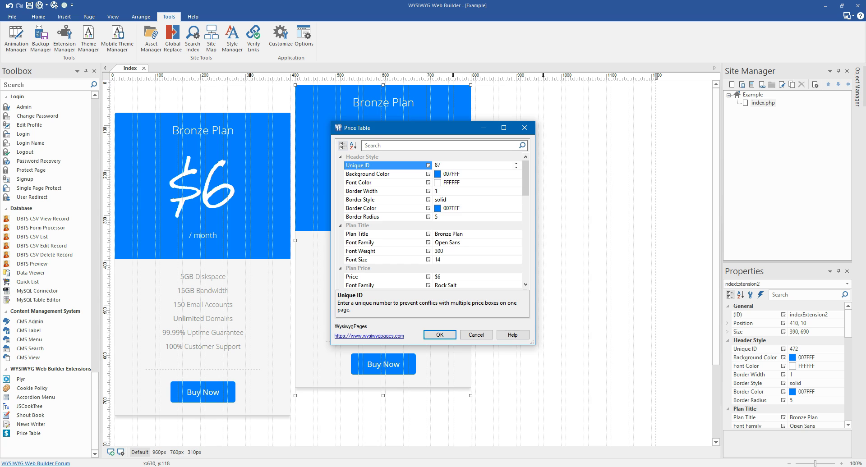
{"action": "left_click", "coordinate": [518, 175]}
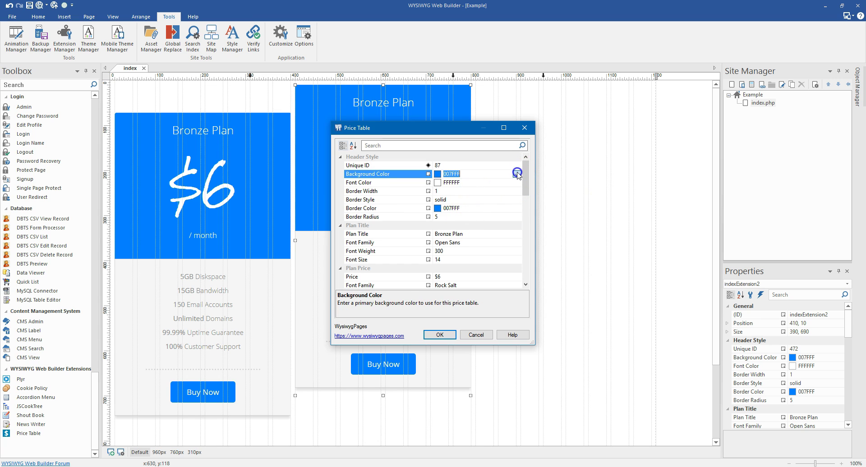
{"action": "left_click", "coordinate": [517, 174]}
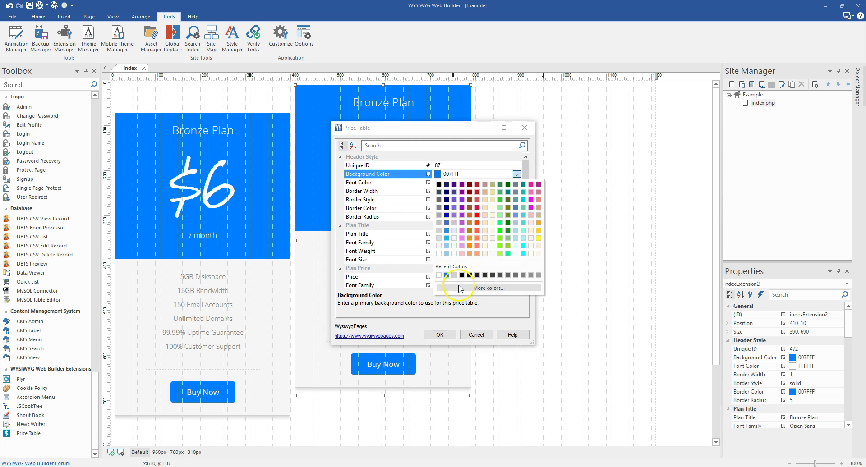
{"action": "left_click", "coordinate": [488, 288]}
{"action": "left_click", "coordinate": [525, 242]}
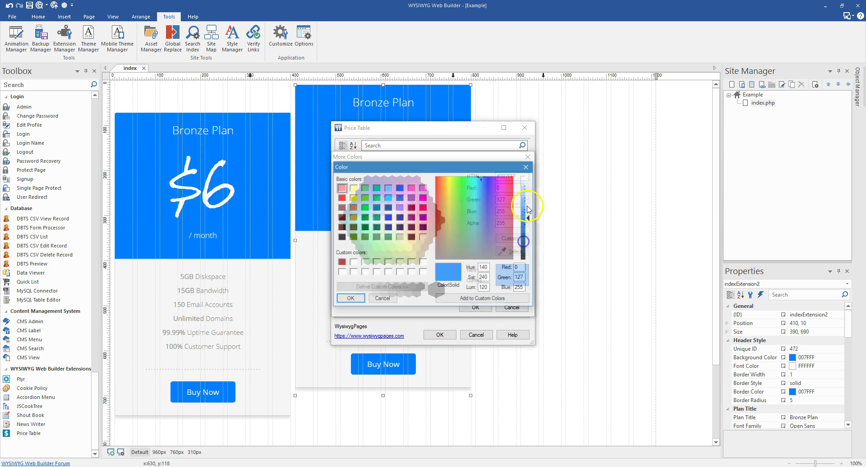
{"action": "left_click_drag", "start_coordinate": [530, 222], "coordinate": [532, 236]}
{"action": "left_click", "coordinate": [349, 299]}
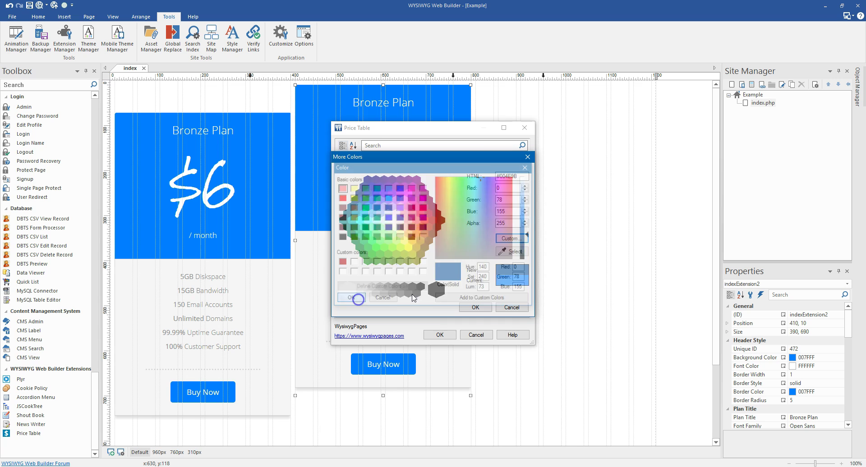
{"action": "left_click", "coordinate": [474, 307]}
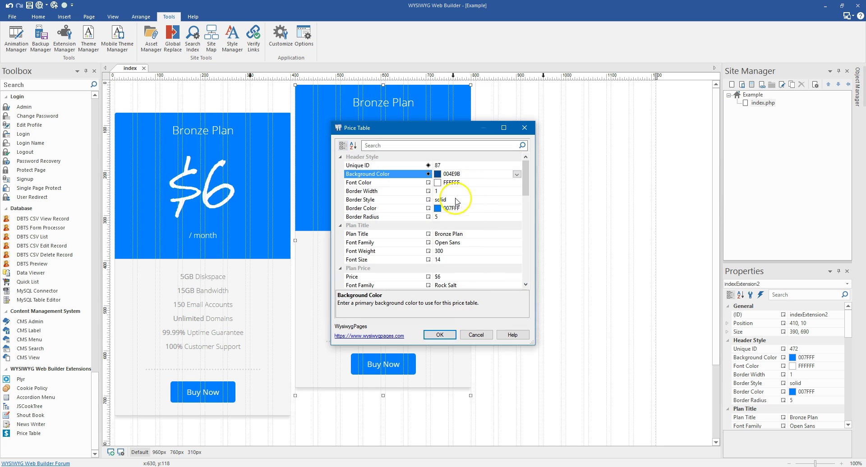
{"action": "left_click", "coordinate": [517, 208]}
{"action": "left_click", "coordinate": [517, 208]}
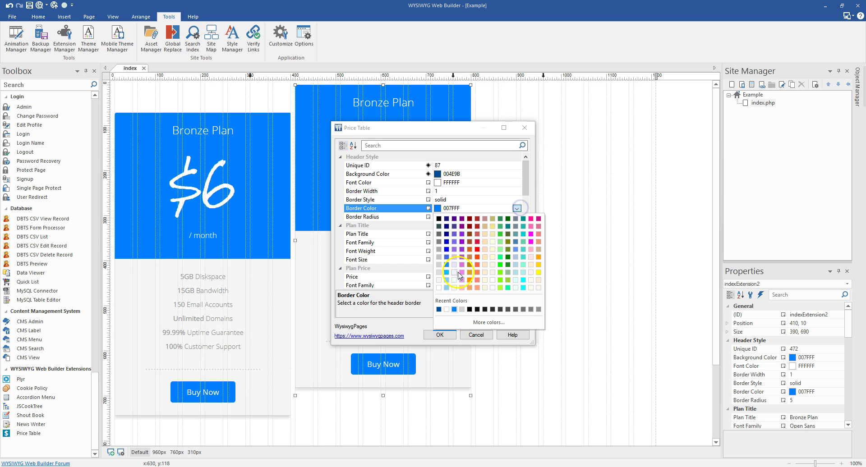
{"action": "left_click", "coordinate": [438, 309]}
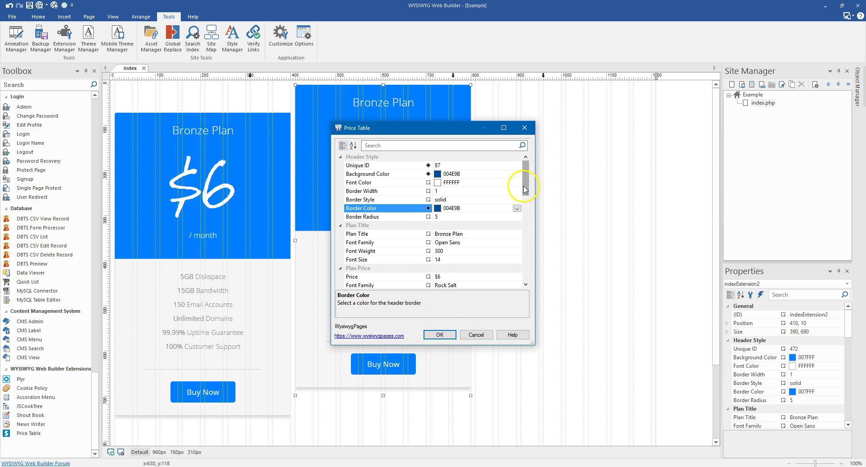
Retitle the card 'Silver Plan' with a title font size of 16
{"action": "left_click_drag", "start_coordinate": [530, 179], "coordinate": [529, 191]}
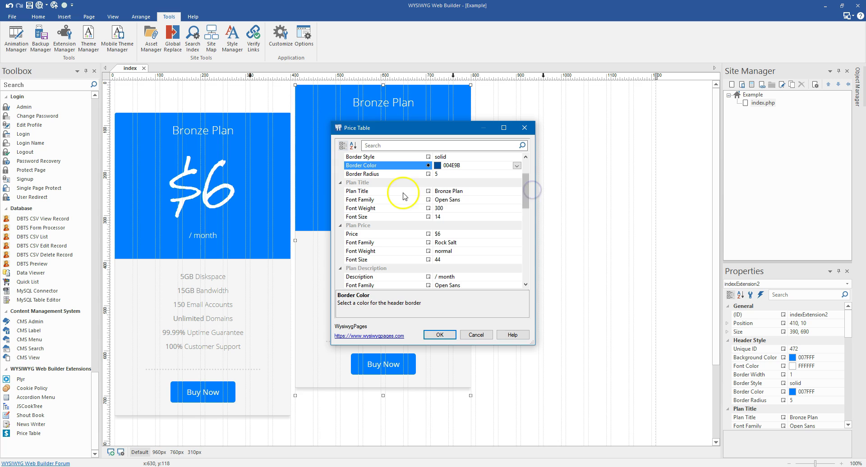
{"action": "double_click", "coordinate": [450, 193]}
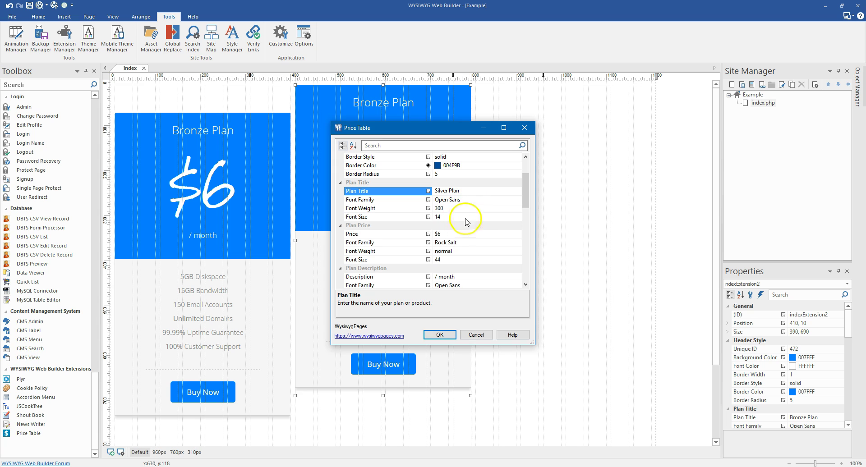
{"action": "left_click_drag", "start_coordinate": [526, 189], "coordinate": [525, 192]}
{"action": "left_click", "coordinate": [516, 208]}
{"action": "left_click", "coordinate": [516, 208]}
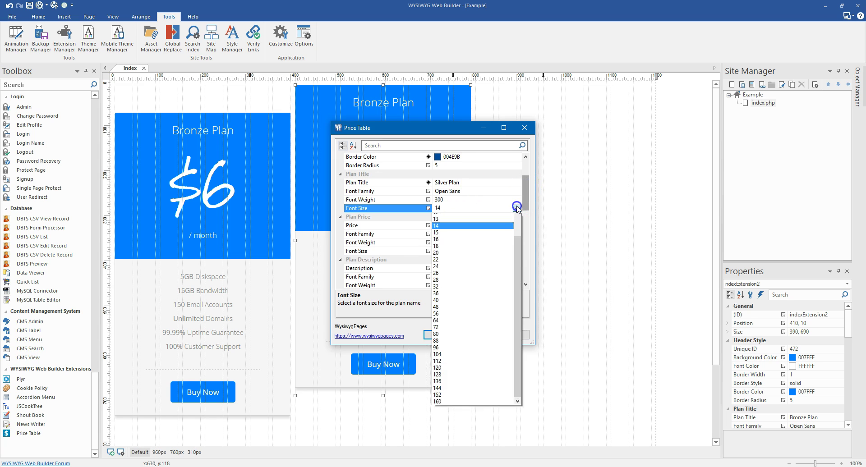
{"action": "left_click", "coordinate": [490, 250]}
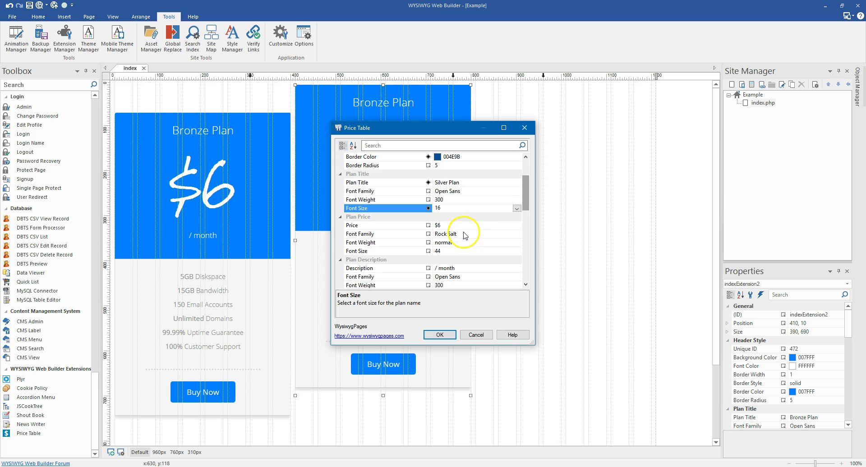
Set the plan price to $9 with a price font size of 48
{"action": "scroll", "coordinate": [525, 203], "scroll_direction": "down", "scroll_amount": 2}
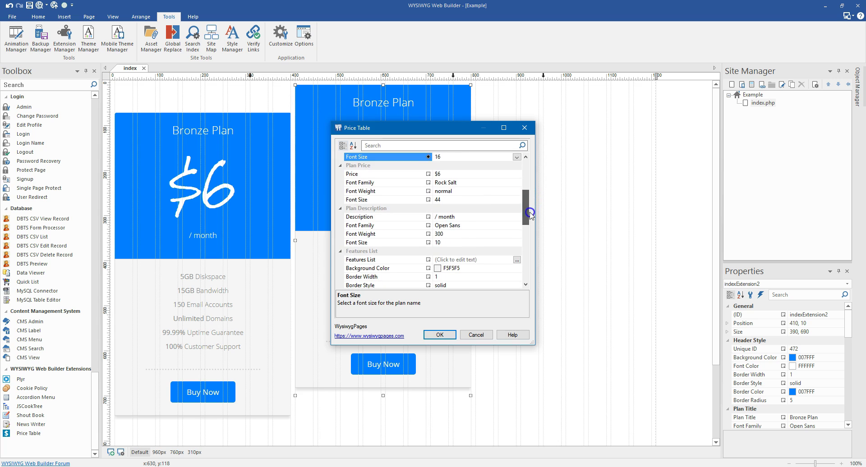
{"action": "left_click", "coordinate": [479, 173]}
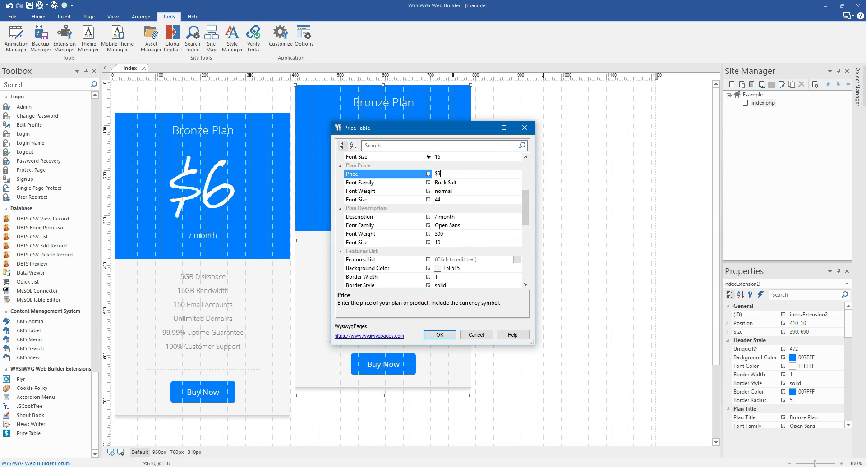
{"action": "left_click", "coordinate": [446, 200]}
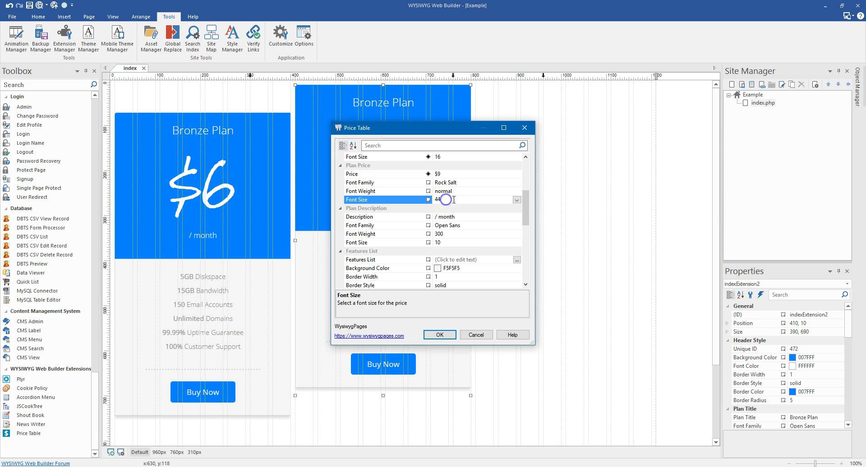
{"action": "left_click", "coordinate": [515, 201]}
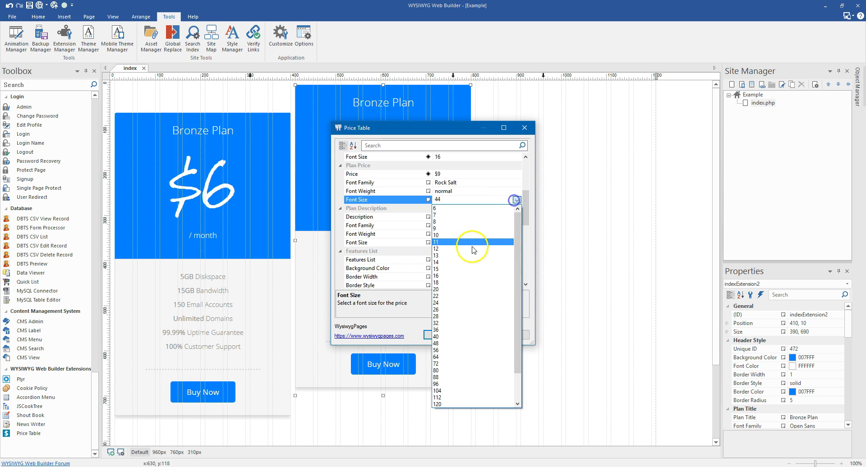
{"action": "left_click", "coordinate": [448, 344]}
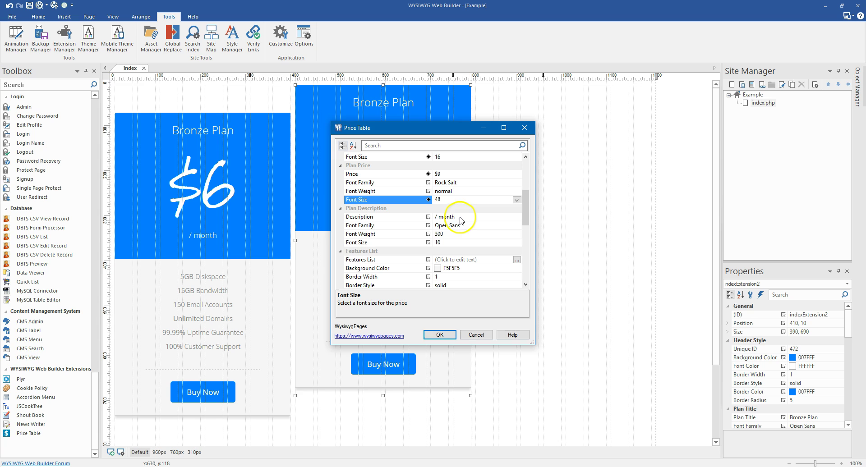
{"action": "left_click_drag", "start_coordinate": [525, 205], "coordinate": [527, 211]}
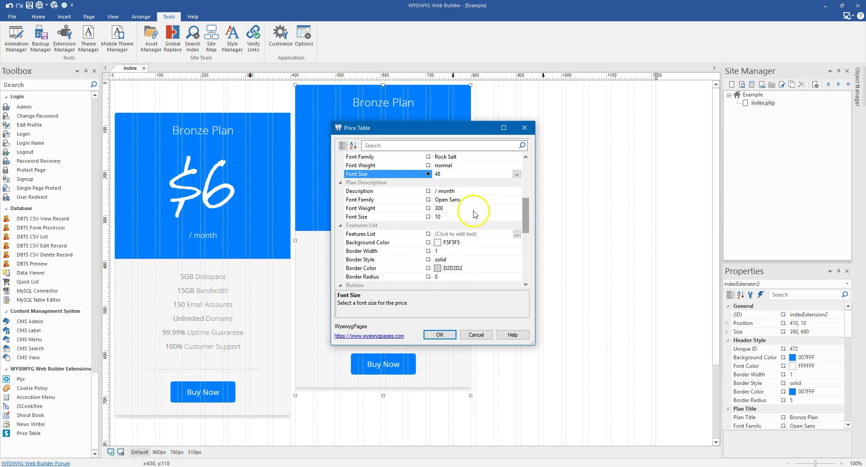
{"action": "left_click_drag", "start_coordinate": [527, 207], "coordinate": [526, 216]}
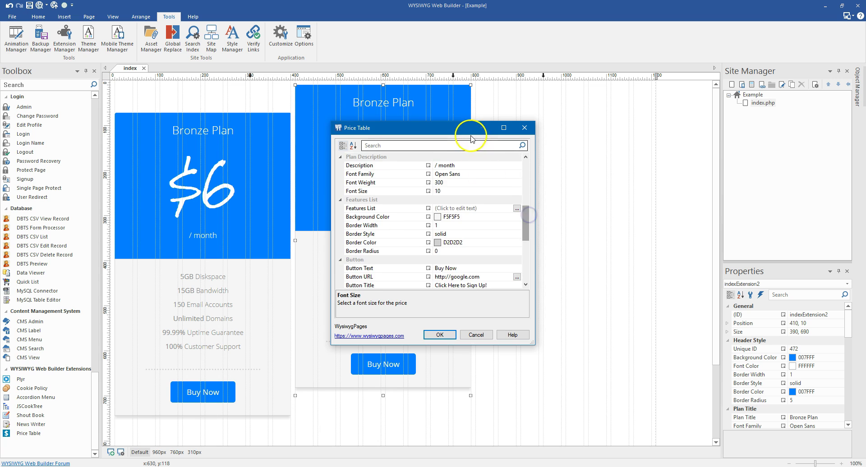
{"action": "left_click_drag", "start_coordinate": [464, 131], "coordinate": [591, 118]}
Add a 'Most Popular!' line in Rock Salt, size 14, above the features list
{"action": "left_click", "coordinate": [643, 196]}
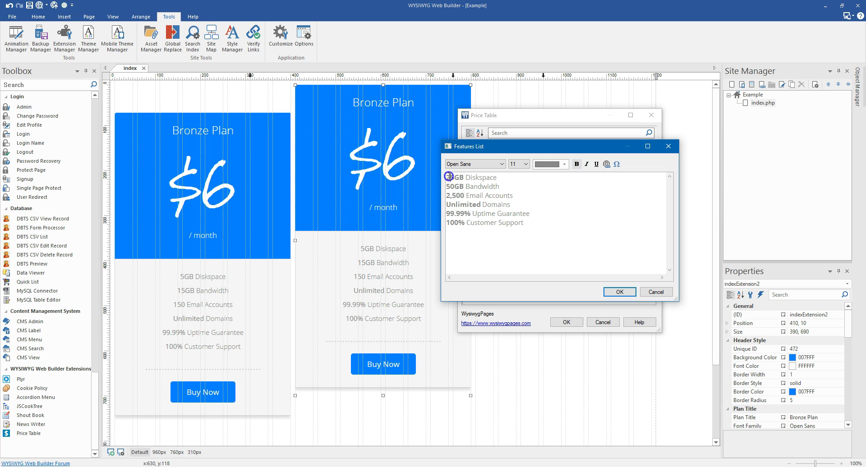
{"action": "key", "text": "Return"}
{"action": "key", "text": "Return"}
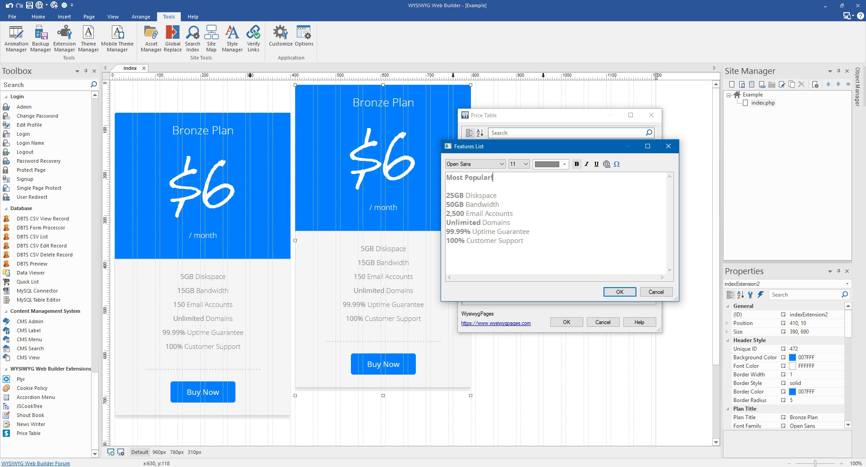
{"action": "left_click_drag", "start_coordinate": [461, 181], "coordinate": [445, 178]}
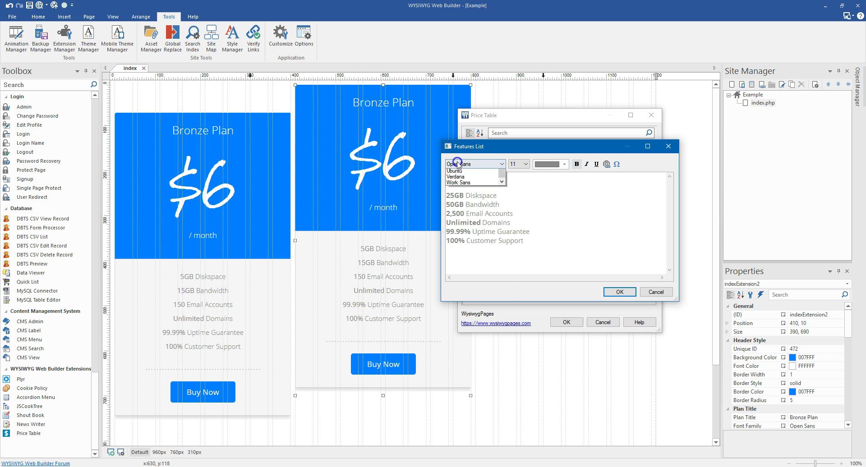
{"action": "left_click", "coordinate": [458, 164]}
{"action": "left_click", "coordinate": [457, 295]}
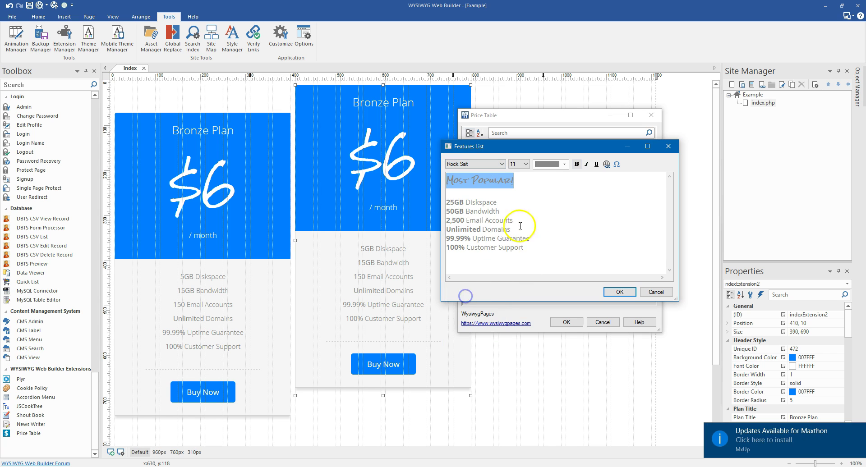
{"action": "left_click", "coordinate": [524, 166]}
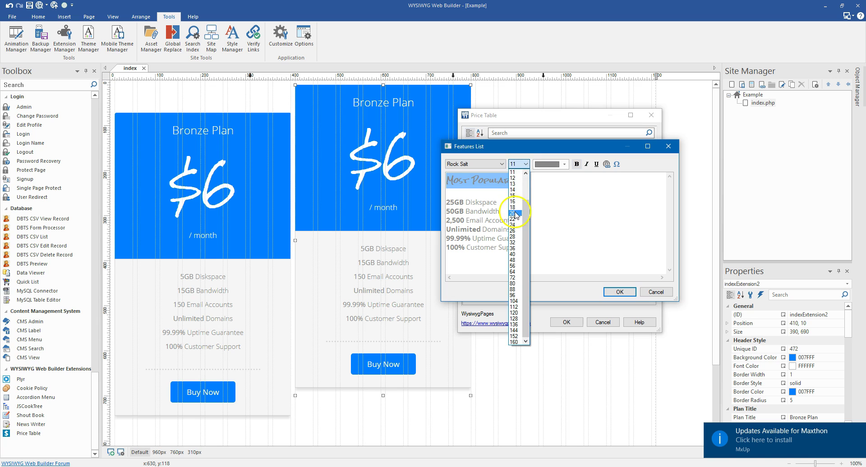
{"action": "left_click", "coordinate": [514, 189]}
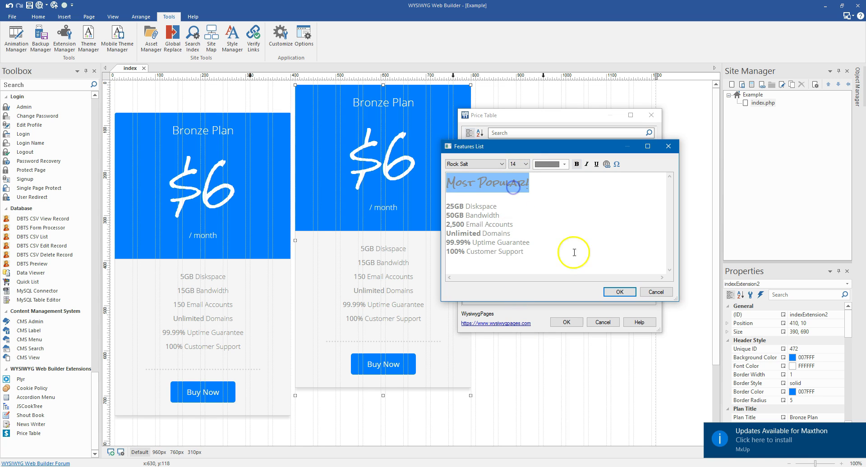
{"action": "left_click", "coordinate": [618, 292]}
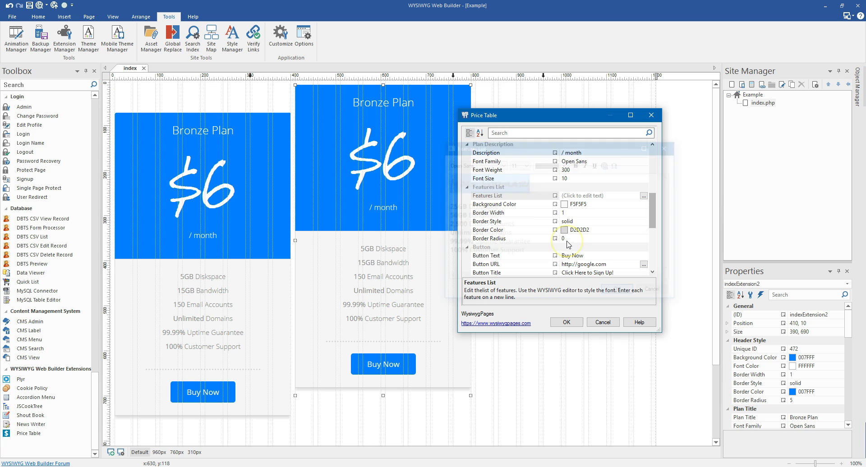
Make all the features list text white
{"action": "left_click", "coordinate": [644, 197]}
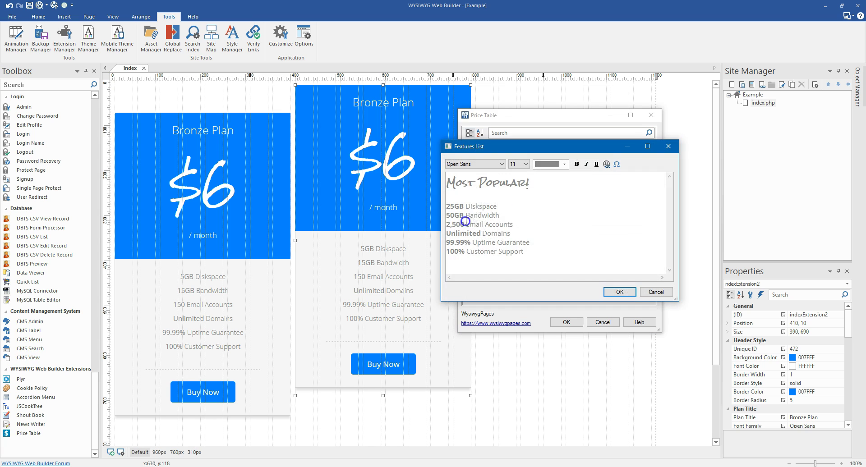
{"action": "left_click_drag", "start_coordinate": [525, 243], "coordinate": [444, 168]}
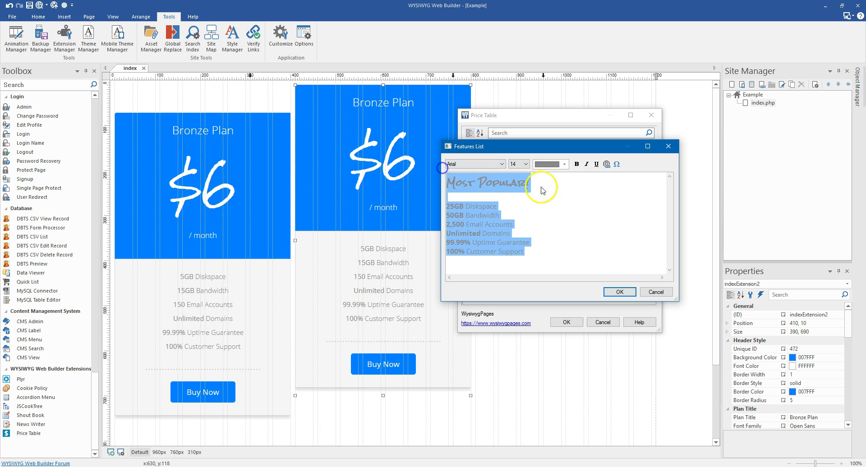
{"action": "left_click", "coordinate": [547, 164]}
{"action": "left_click", "coordinate": [538, 244]}
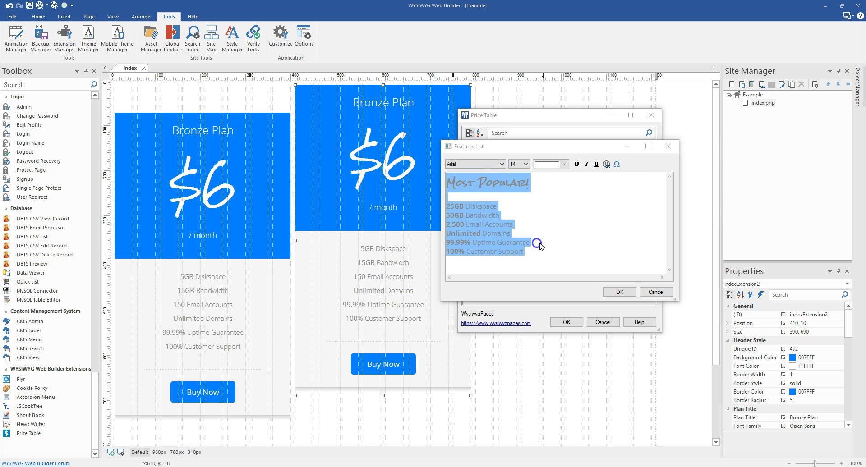
{"action": "left_click", "coordinate": [617, 292]}
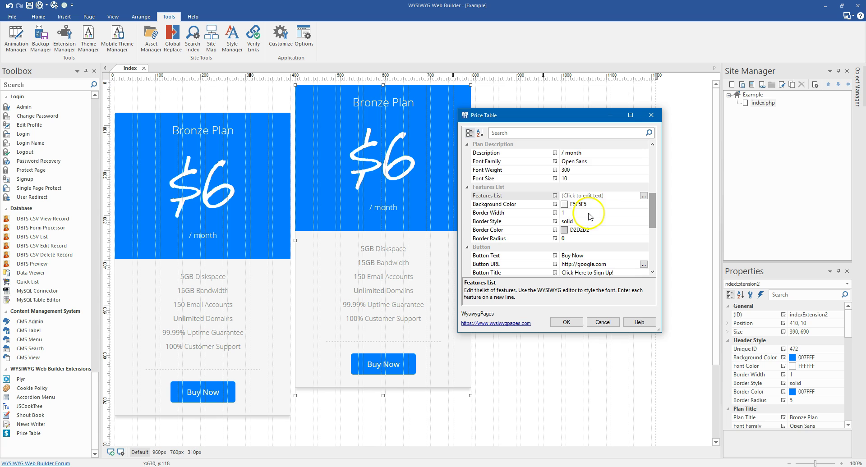
Give the features list a 007FFF background and 004E9B border, and adjust its border radius
{"action": "left_click", "coordinate": [651, 207]}
{"action": "left_click", "coordinate": [644, 207]}
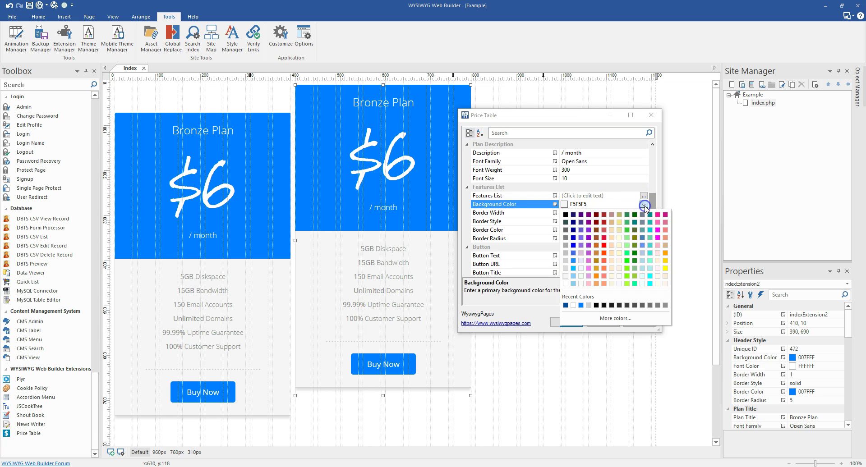
{"action": "left_click", "coordinate": [581, 305]}
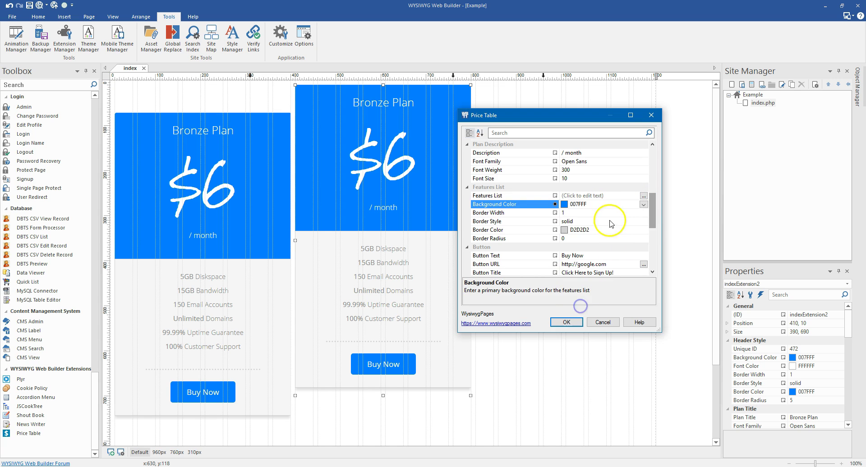
{"action": "left_click", "coordinate": [640, 230]}
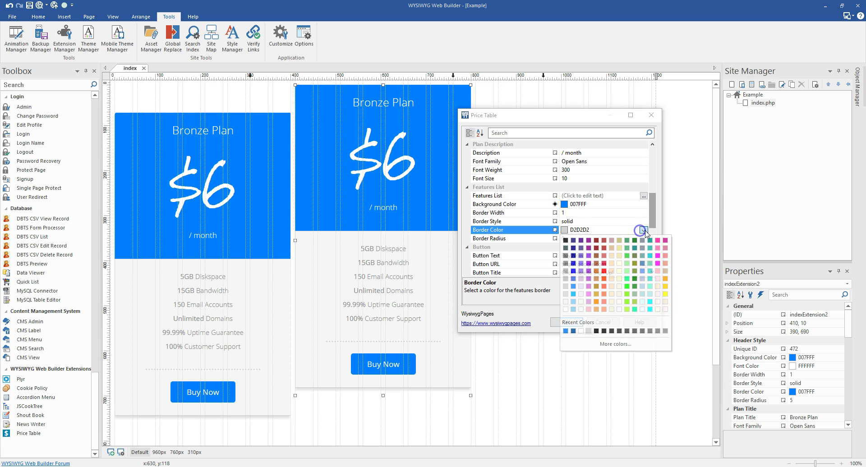
{"action": "left_click", "coordinate": [573, 331]}
{"action": "left_click_drag", "start_coordinate": [653, 205], "coordinate": [656, 225]}
{"action": "left_click", "coordinate": [526, 169]}
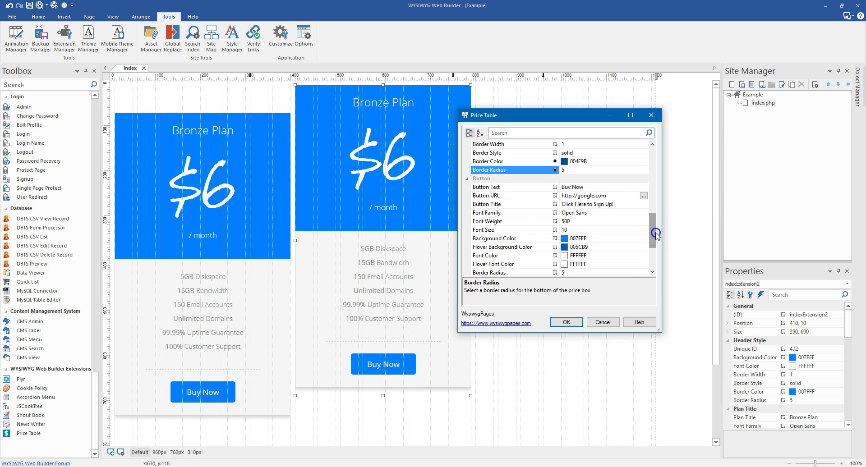
Make the button background white with a light grey F5F5F5 hover background
{"action": "scroll", "coordinate": [655, 233], "scroll_direction": "down", "scroll_amount": 1}
{"action": "left_click", "coordinate": [643, 213]}
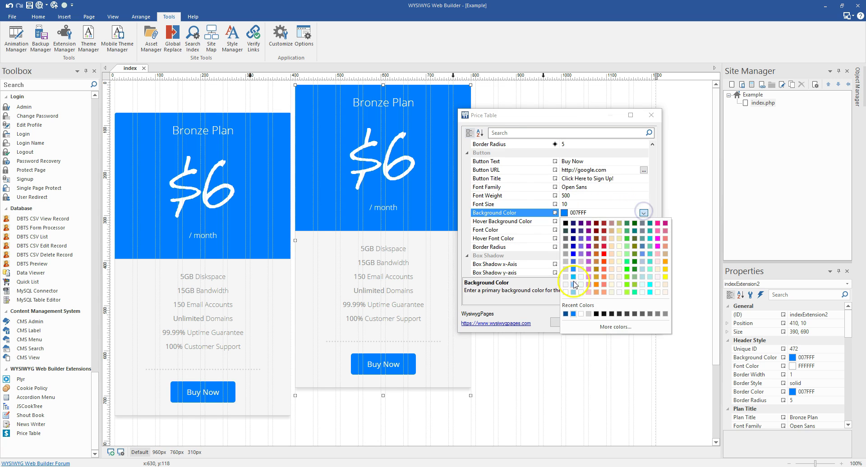
{"action": "left_click", "coordinate": [565, 293]}
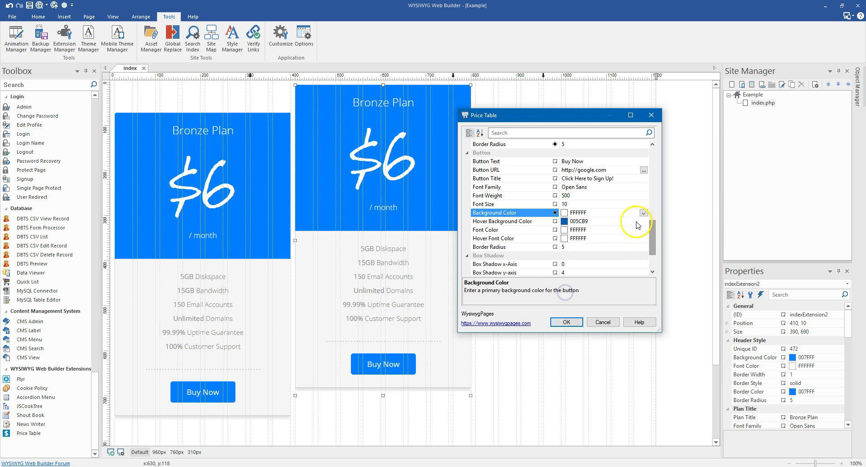
{"action": "left_click", "coordinate": [635, 221]}
{"action": "left_click", "coordinate": [644, 221]}
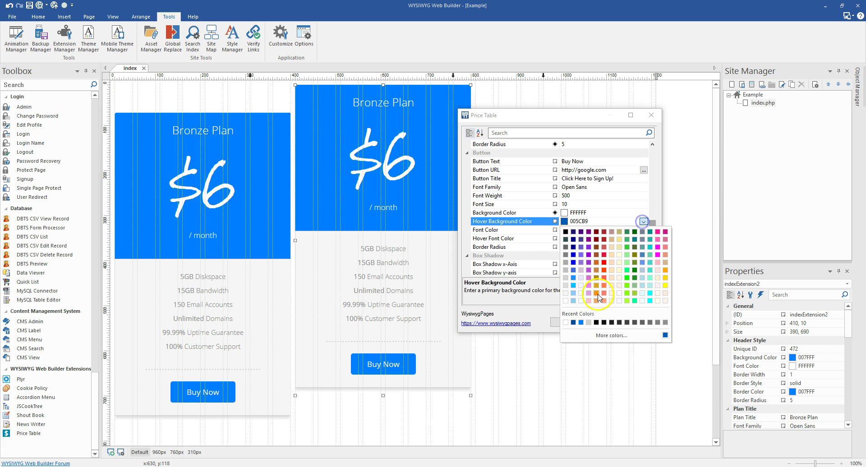
{"action": "left_click", "coordinate": [567, 297]}
Set the button text colour to 007FFF and the hover text colour to 004E9B
{"action": "left_click", "coordinate": [644, 229]}
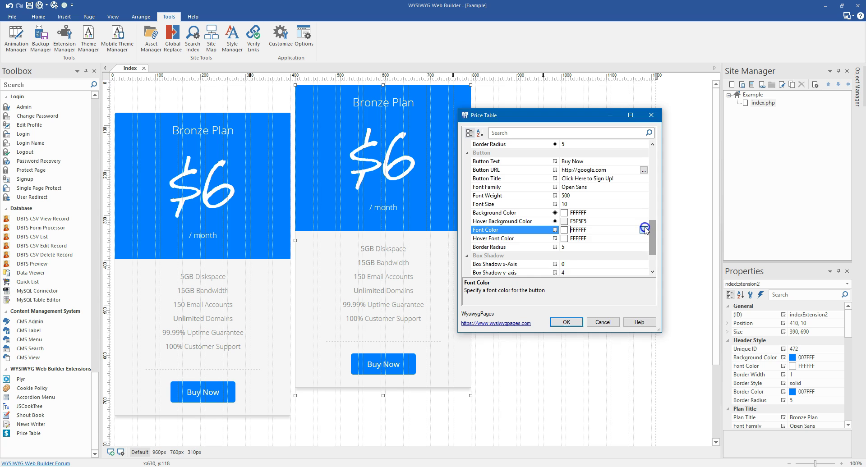
{"action": "left_click", "coordinate": [644, 229]}
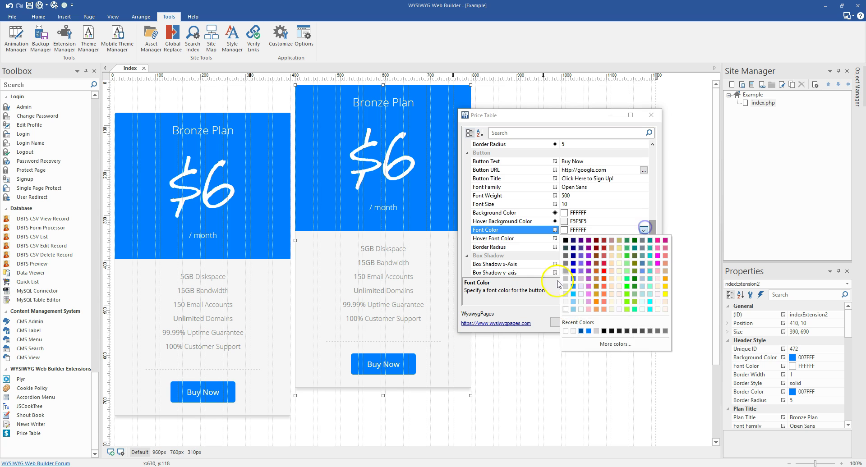
{"action": "left_click", "coordinate": [588, 334]}
{"action": "left_click", "coordinate": [643, 239]}
{"action": "left_click", "coordinate": [643, 238]}
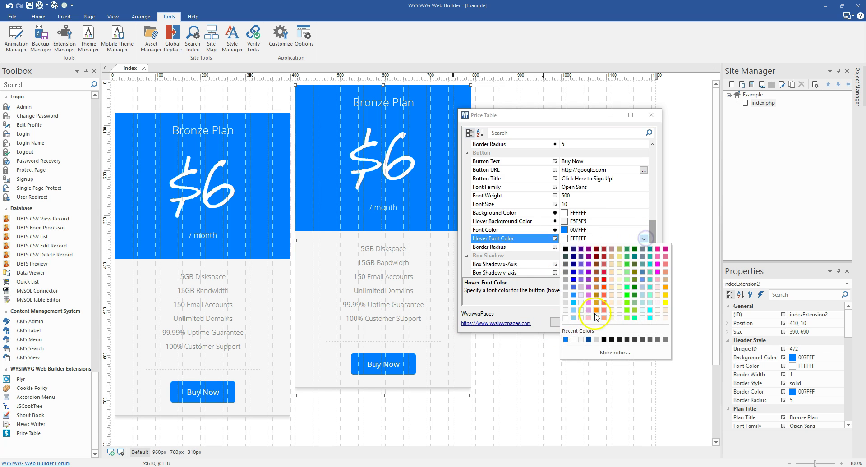
{"action": "left_click", "coordinate": [589, 339]}
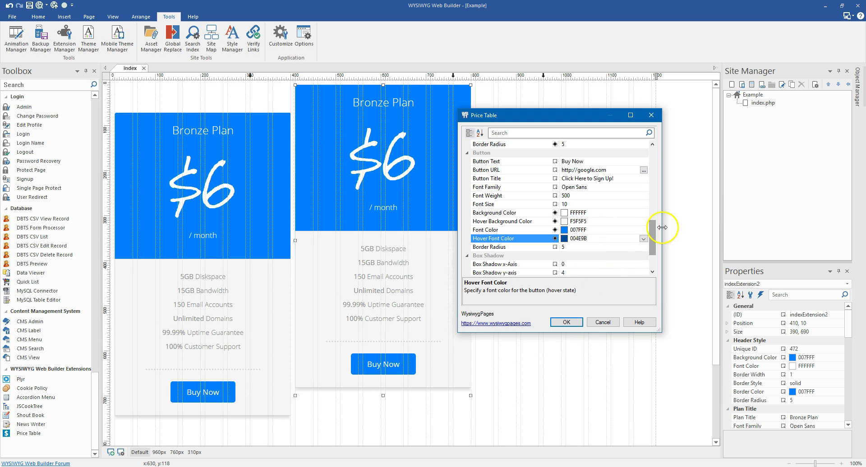
Set the box shadow blur to 20 and y-axis offset to 5
{"action": "left_click_drag", "start_coordinate": [651, 237], "coordinate": [651, 251]}
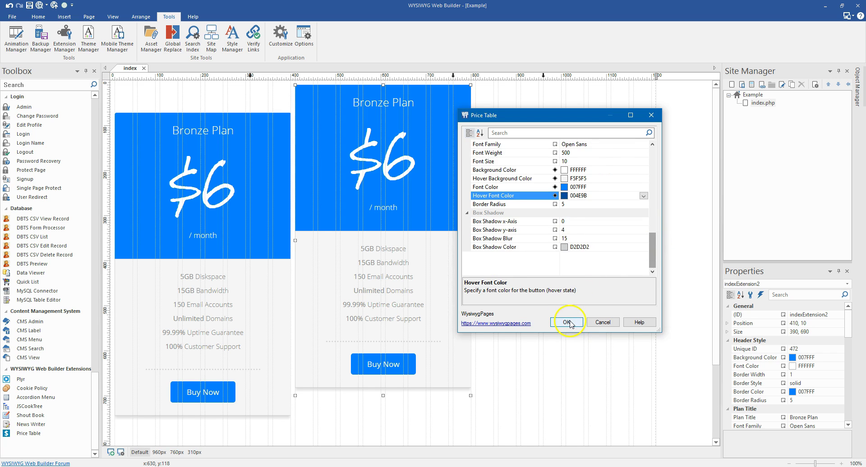
{"action": "left_click", "coordinate": [564, 230]}
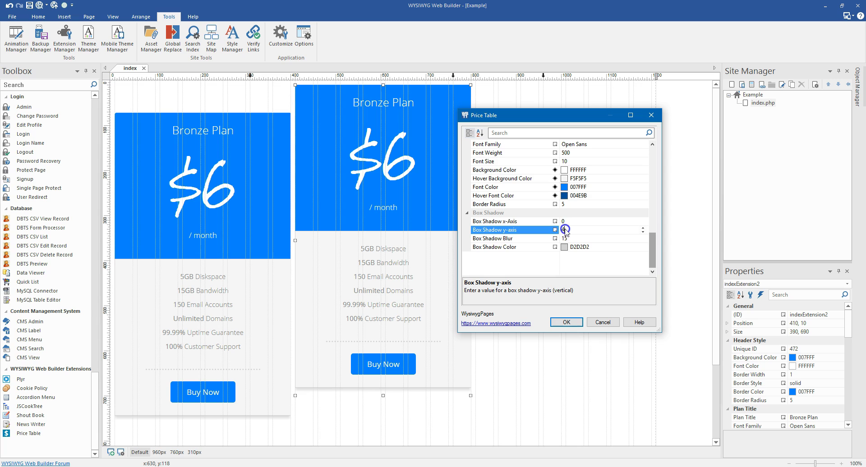
{"action": "left_click", "coordinate": [565, 239]}
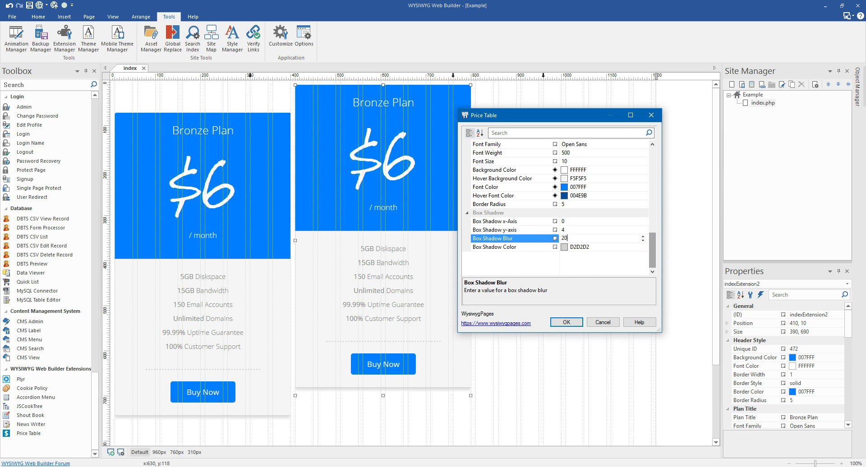
{"action": "left_click", "coordinate": [566, 230]}
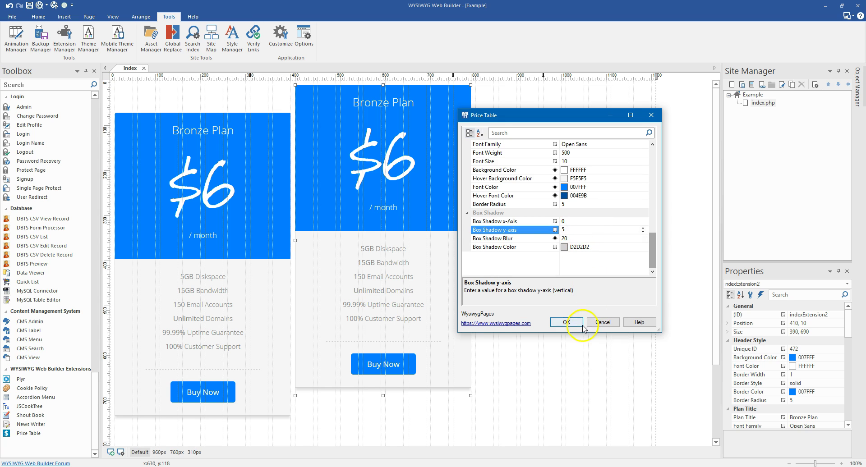
Apply the Silver settings and lengthen the Silver card to 785 px so Buy Now shows
{"action": "left_click", "coordinate": [567, 322]}
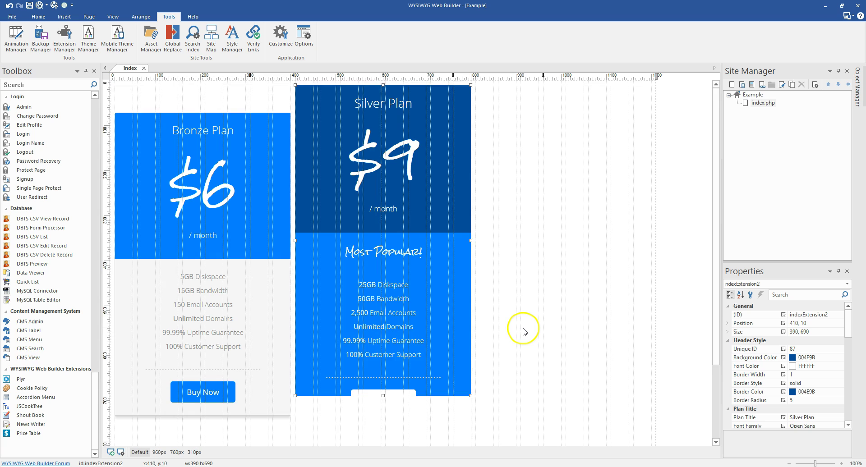
{"action": "scroll", "coordinate": [521, 329], "scroll_direction": "down", "scroll_amount": 2}
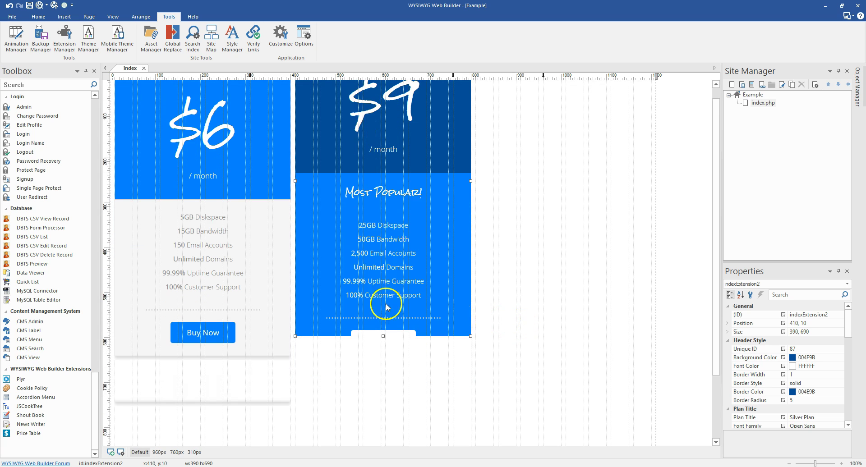
{"action": "left_click_drag", "start_coordinate": [383, 336], "coordinate": [385, 380]}
{"action": "scroll", "coordinate": [518, 332], "scroll_direction": "up", "scroll_amount": 3}
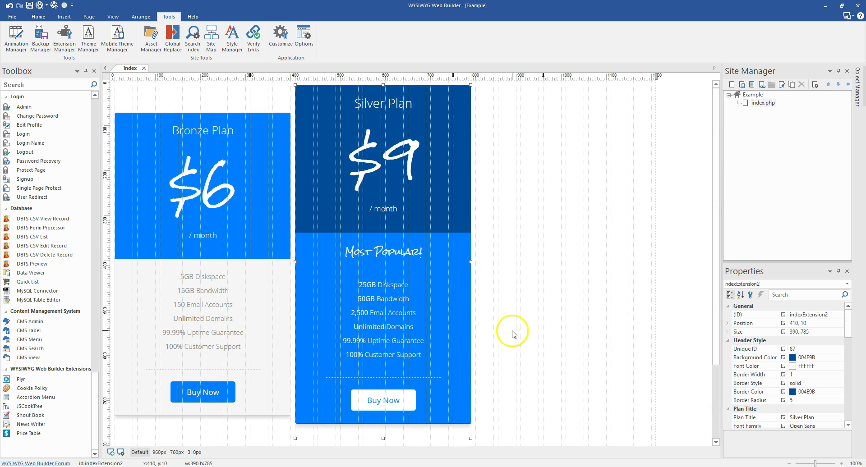
Copy the Bronze Plan card and paste it right of Silver, level with Bronze
{"action": "left_click", "coordinate": [272, 254]}
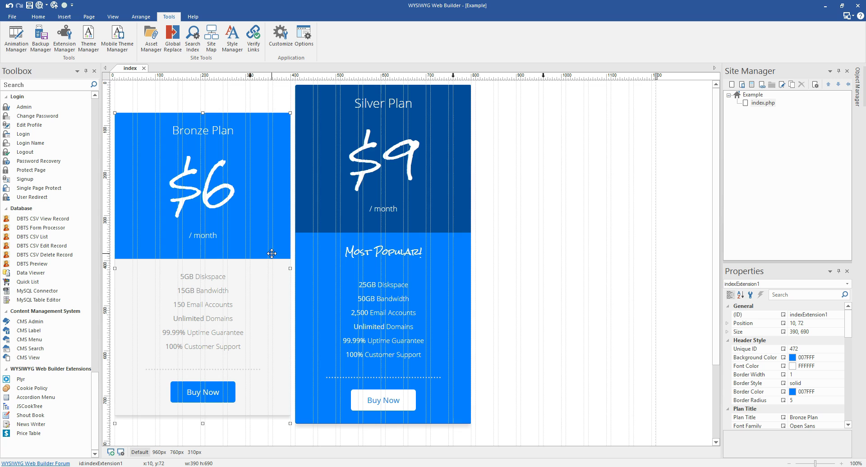
{"action": "key", "text": "ctrl+c"}
{"action": "left_click", "coordinate": [482, 170]}
{"action": "key", "text": "ctrl+v"}
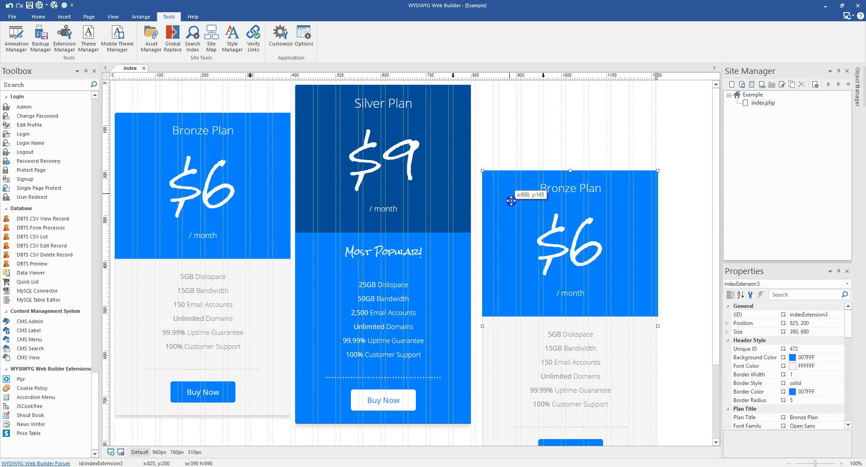
{"action": "left_click_drag", "start_coordinate": [511, 202], "coordinate": [515, 165]}
{"action": "left_click", "coordinate": [516, 165]}
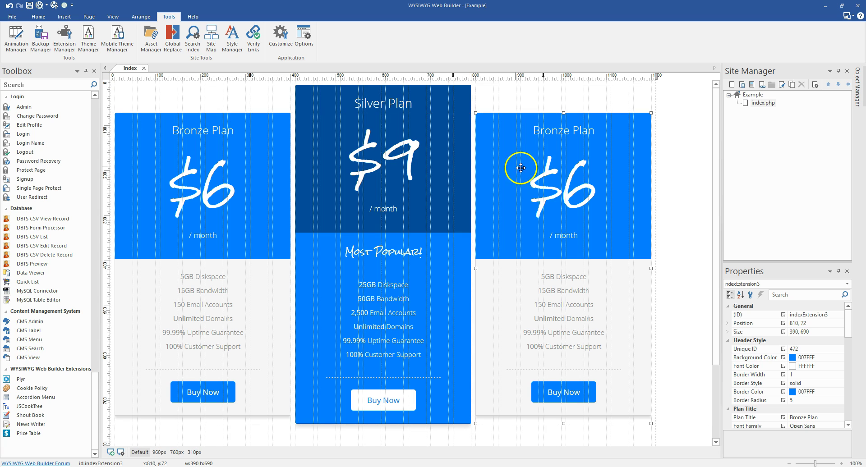
Make the copy the Gold Plan: ID 665, $12, 50GB diskspace, 75GB bandwidth, unlimited email
{"action": "double_click", "coordinate": [521, 168]}
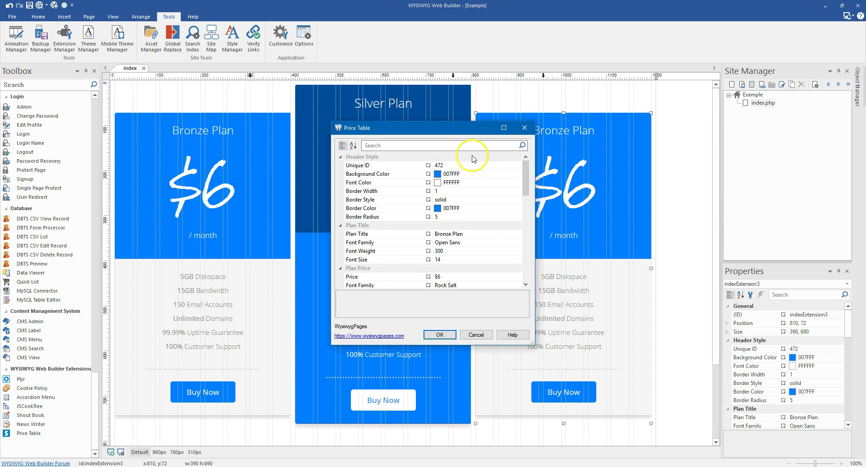
{"action": "left_click", "coordinate": [388, 156]}
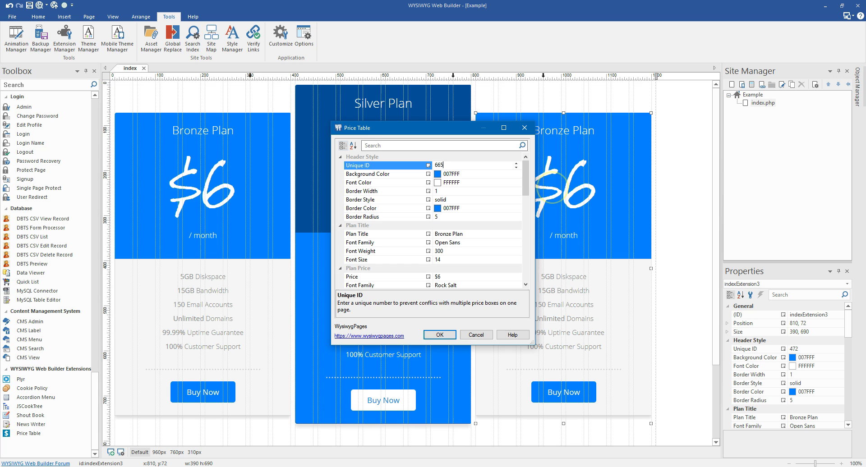
{"action": "left_click_drag", "start_coordinate": [527, 174], "coordinate": [526, 193]}
{"action": "left_click", "coordinate": [453, 174]}
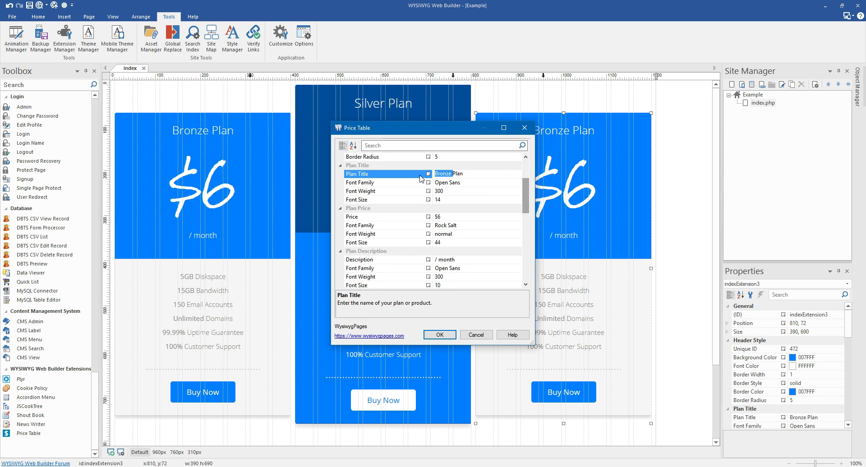
{"action": "left_click", "coordinate": [478, 217]}
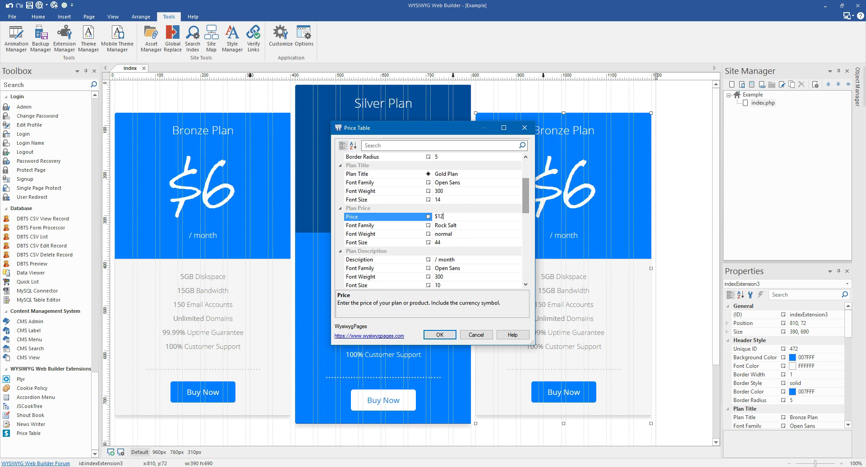
{"action": "left_click_drag", "start_coordinate": [525, 191], "coordinate": [526, 224]}
{"action": "left_click", "coordinate": [517, 182]}
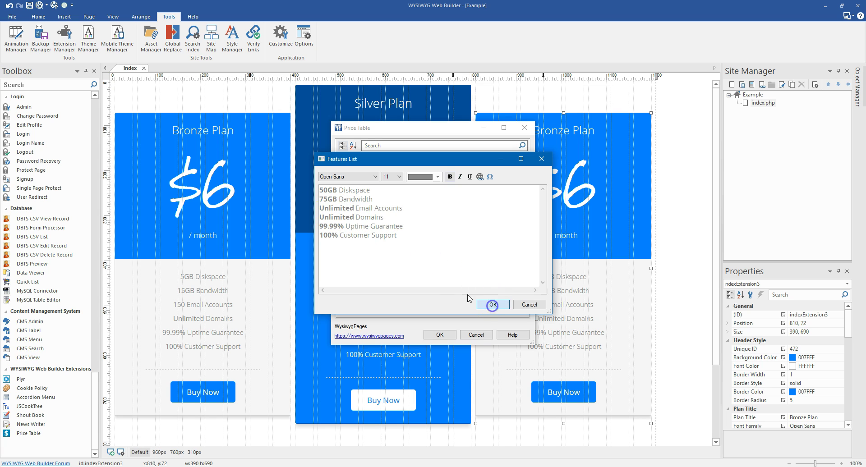
{"action": "left_click", "coordinate": [492, 305]}
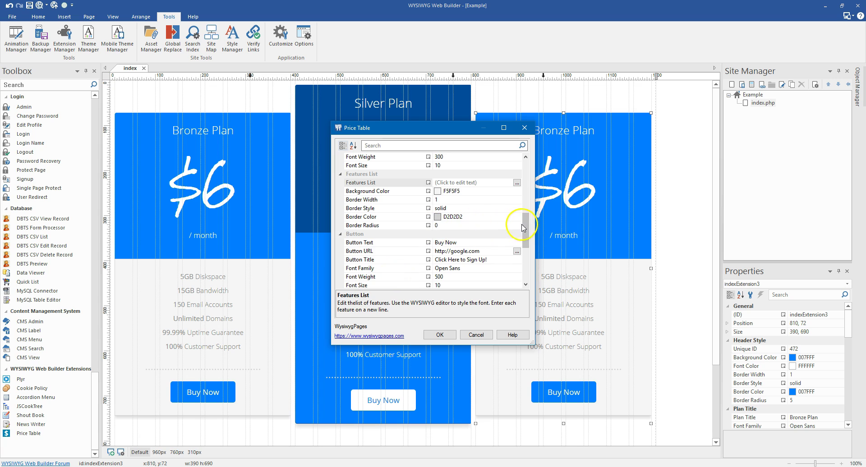
{"action": "left_click_drag", "start_coordinate": [523, 227], "coordinate": [526, 256]}
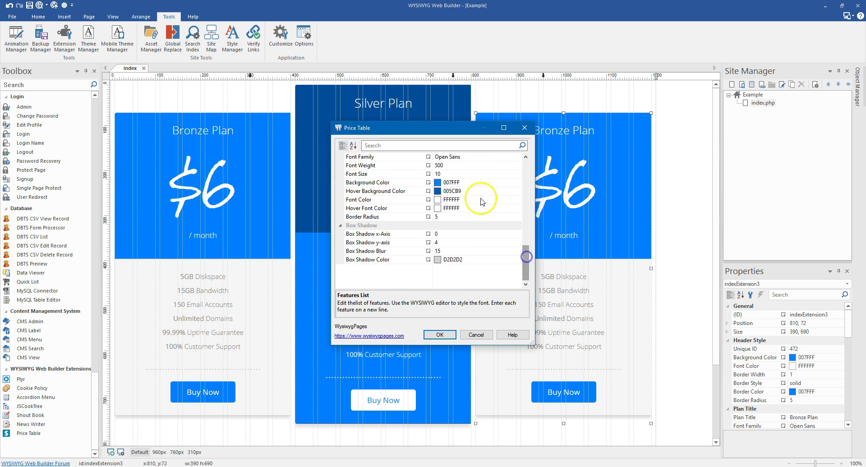
Apply the Gold Plan settings, then marquee-select all three cards and apply Align Middle
{"action": "left_click", "coordinate": [440, 335]}
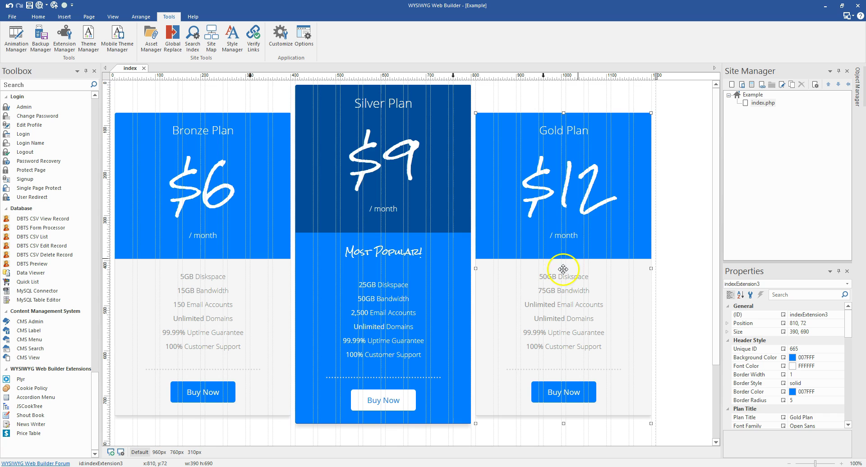
{"action": "left_click", "coordinate": [682, 208]}
{"action": "left_click_drag", "start_coordinate": [678, 186], "coordinate": [267, 196]}
{"action": "left_click", "coordinate": [141, 17]}
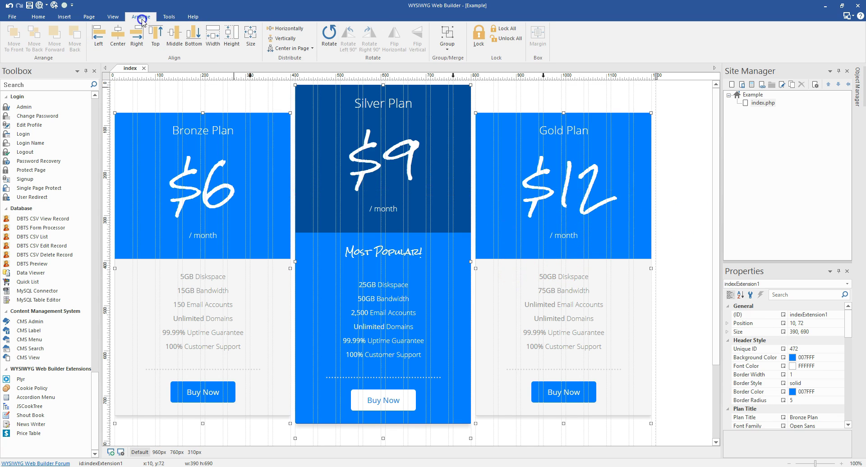
{"action": "left_click", "coordinate": [175, 42]}
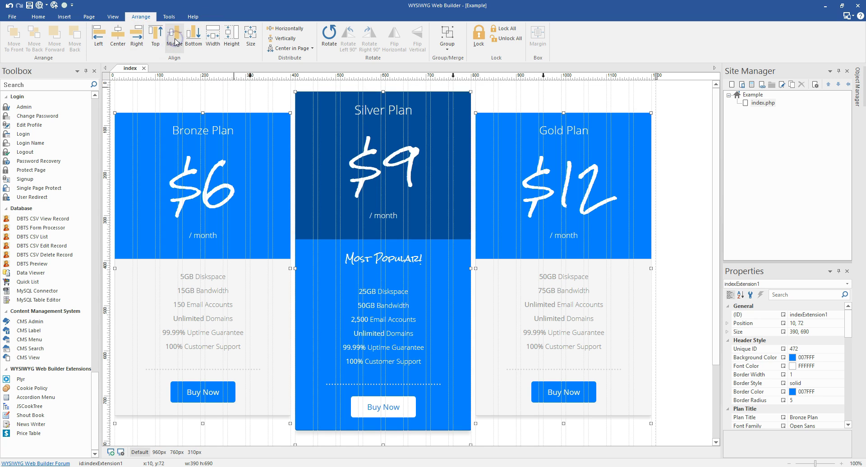
{"action": "left_click", "coordinate": [675, 132]}
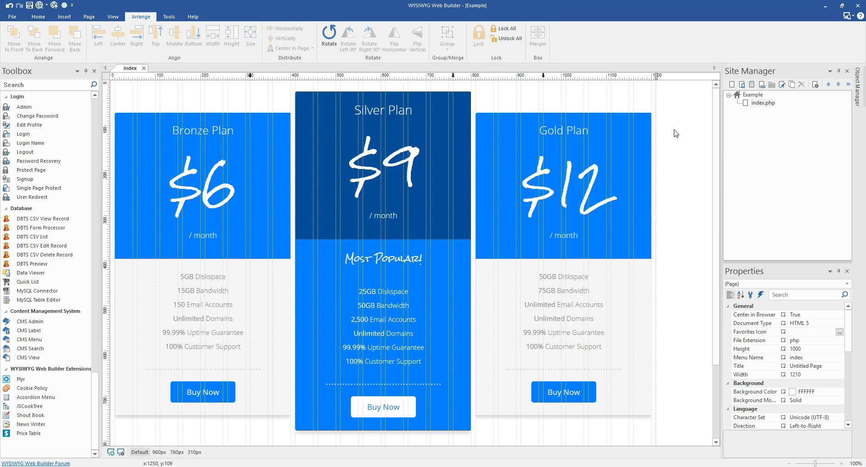
{"action": "key", "text": "F5"}
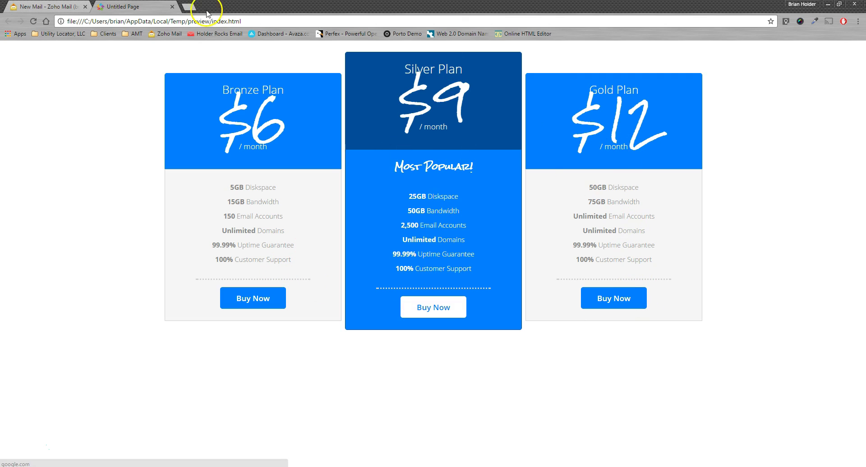
{"action": "left_click", "coordinate": [171, 6]}
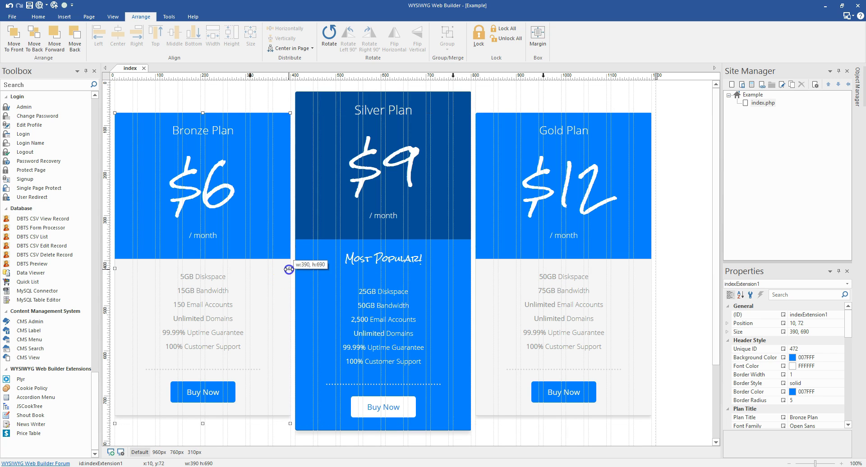
{"action": "mouse_move", "coordinate": [289, 269]}
{"action": "left_mouse_down"}
{"action": "mouse_move", "coordinate": [257, 269]}
{"action": "mouse_move", "coordinate": [290, 269]}
{"action": "left_mouse_up"}
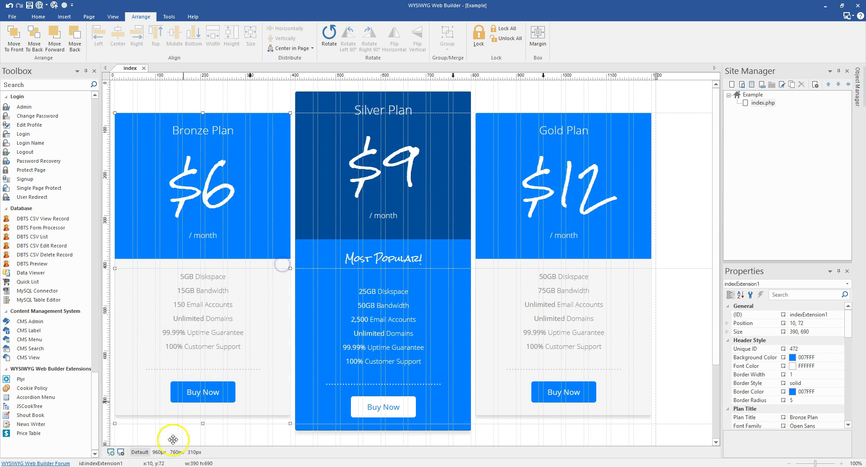
{"action": "left_click", "coordinate": [159, 452]}
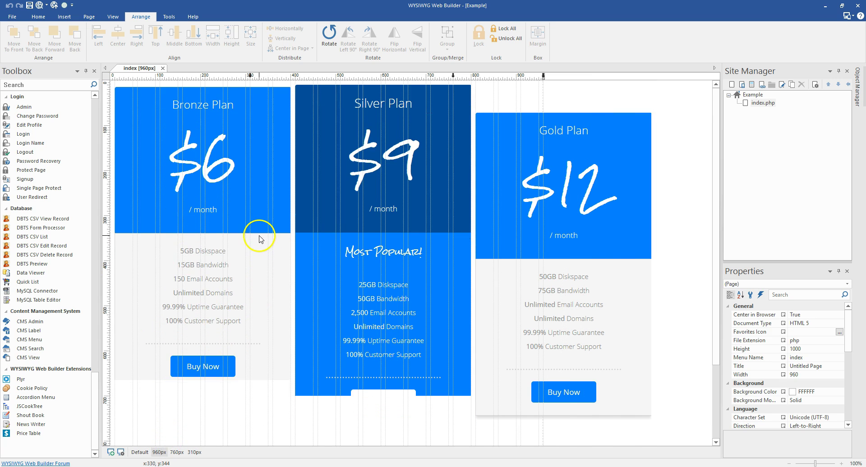
{"action": "left_click", "coordinate": [139, 452]}
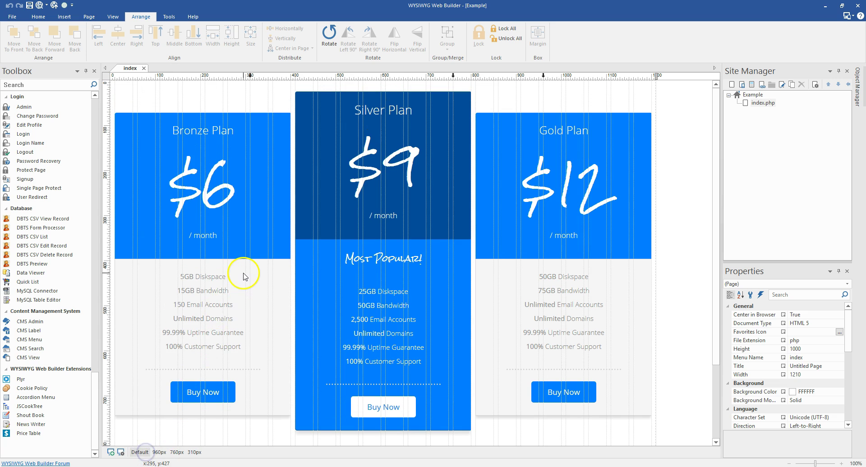
{"action": "left_click", "coordinate": [244, 276]}
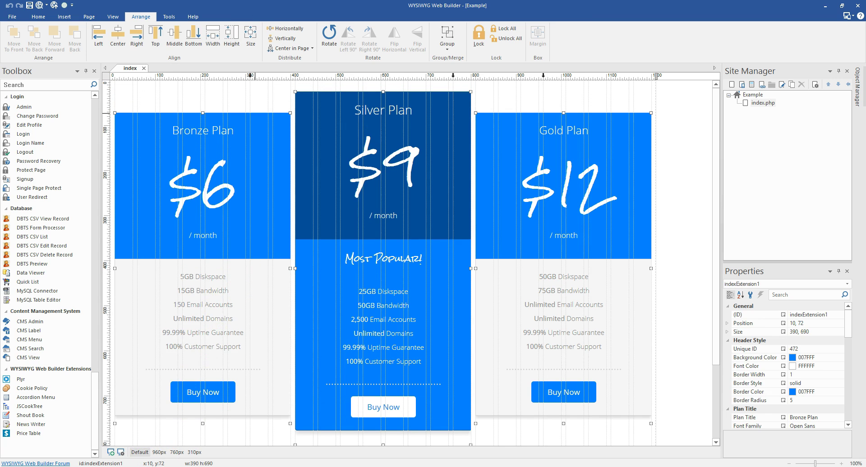
{"action": "key", "text": "Delete"}
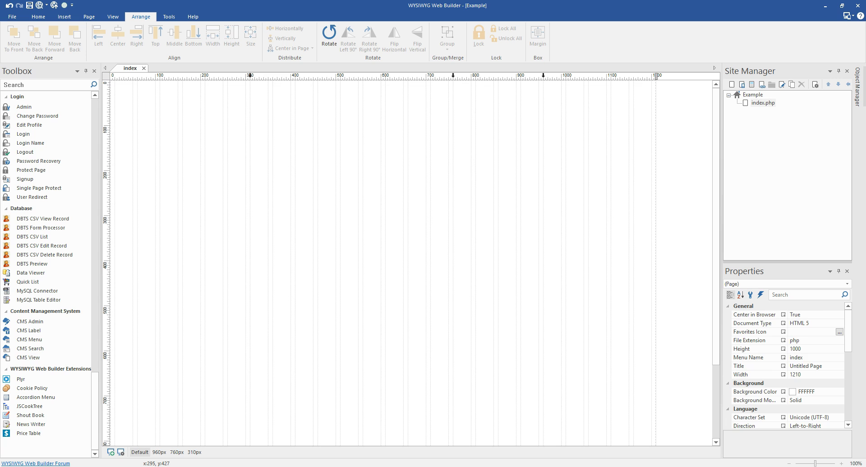
{"action": "key", "text": "ctrl+z"}
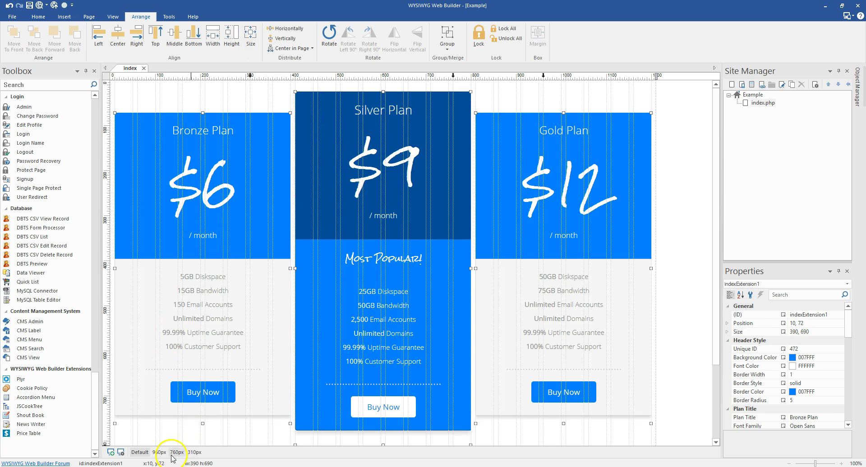
In the 960px layout, narrow the Bronze and Silver cards to 250 px wide
{"action": "left_click", "coordinate": [161, 453]}
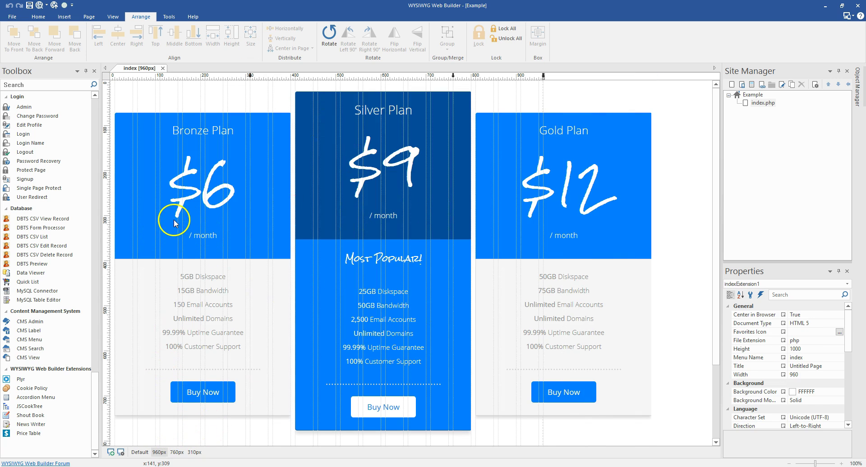
{"action": "left_click", "coordinate": [173, 220]}
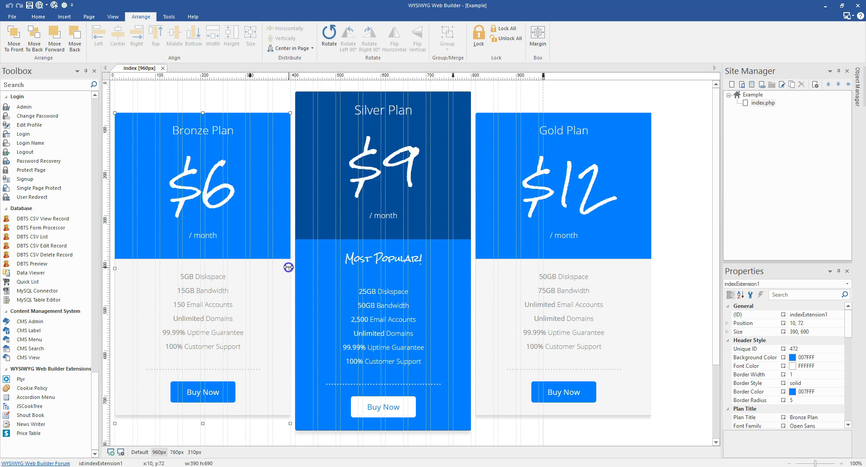
{"action": "left_click_drag", "start_coordinate": [288, 268], "coordinate": [228, 268]}
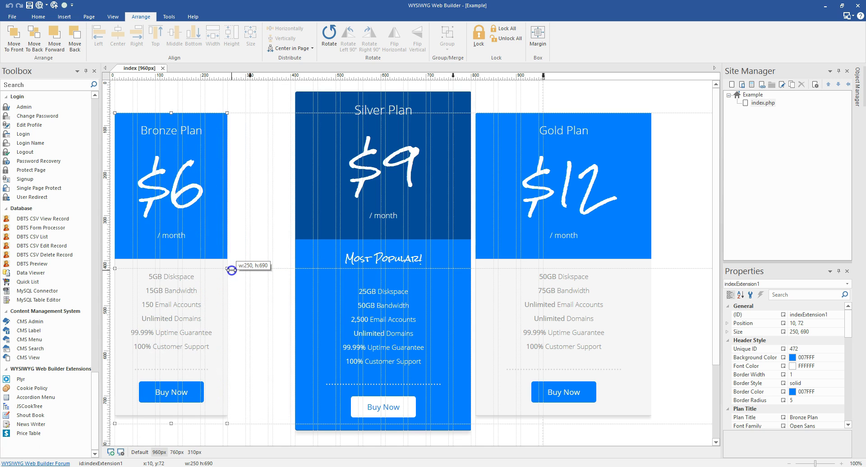
{"action": "left_click", "coordinate": [311, 273]}
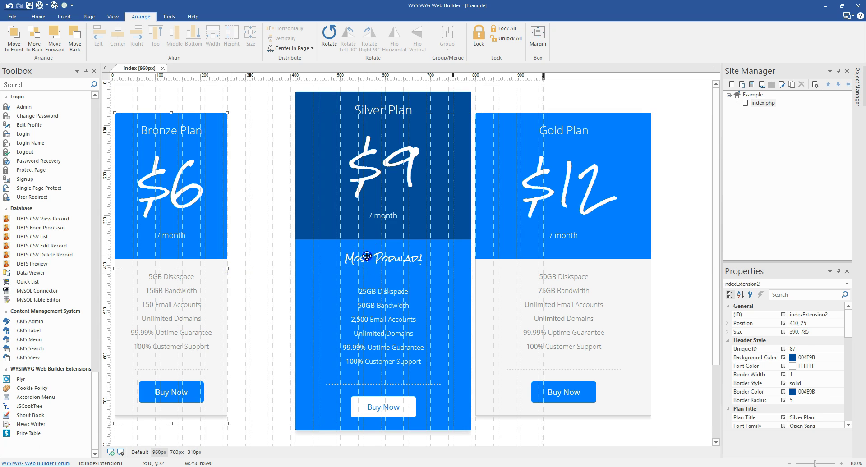
{"action": "left_click", "coordinate": [469, 268]}
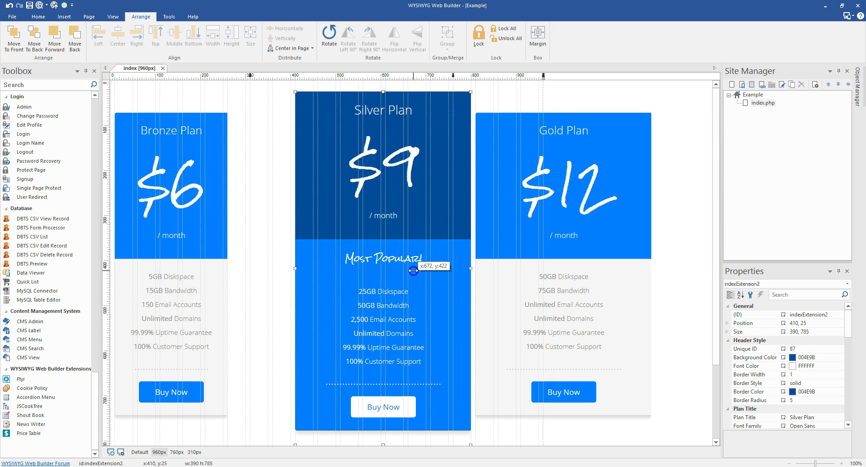
{"action": "left_click_drag", "start_coordinate": [470, 268], "coordinate": [408, 271]}
{"action": "left_click", "coordinate": [393, 250]}
{"action": "left_click", "coordinate": [357, 233]}
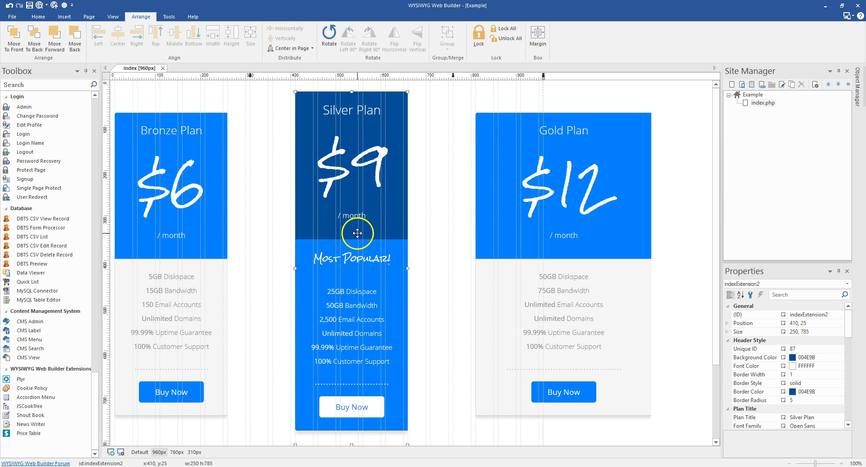
Move the Silver card left toward Bronze and narrow the Gold card to 250 px
{"action": "left_click", "coordinate": [226, 270]}
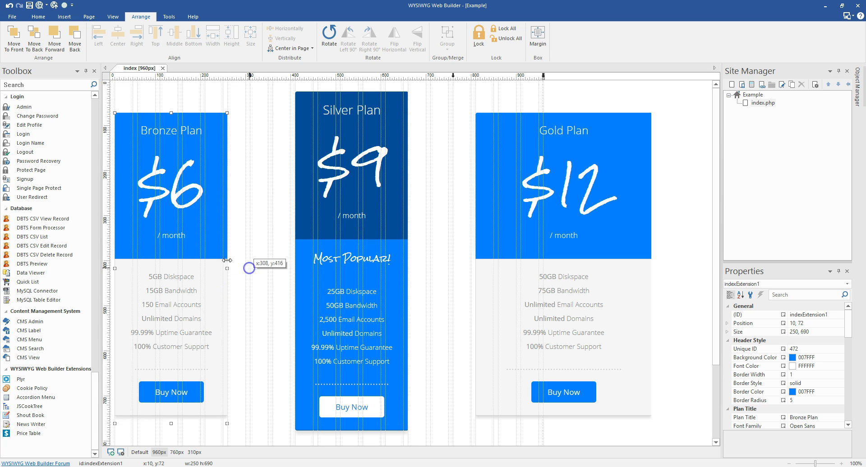
{"action": "left_click", "coordinate": [225, 269]}
{"action": "mouse_move", "coordinate": [226, 268]}
{"action": "left_mouse_down"}
{"action": "mouse_move", "coordinate": [246, 269]}
{"action": "mouse_move", "coordinate": [228, 266]}
{"action": "left_mouse_up"}
{"action": "left_click", "coordinate": [319, 238]}
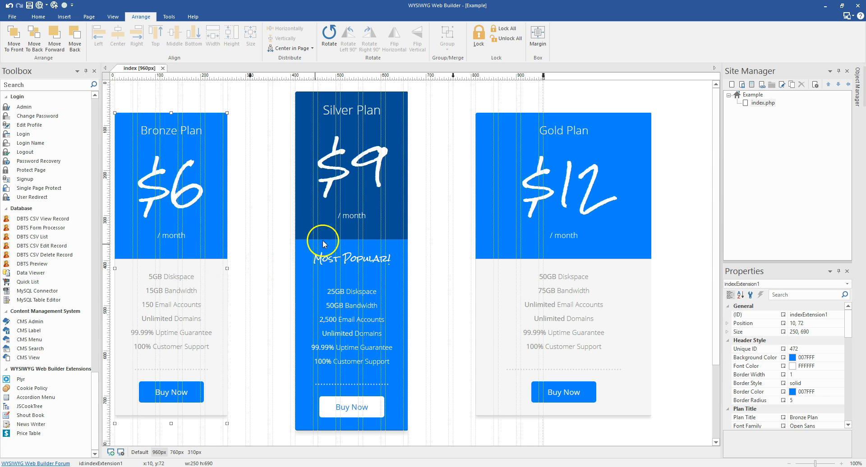
{"action": "mouse_move", "coordinate": [319, 238]}
{"action": "left_mouse_down"}
{"action": "mouse_move", "coordinate": [297, 237]}
{"action": "mouse_move", "coordinate": [309, 237]}
{"action": "left_mouse_up"}
{"action": "left_click", "coordinate": [541, 250]}
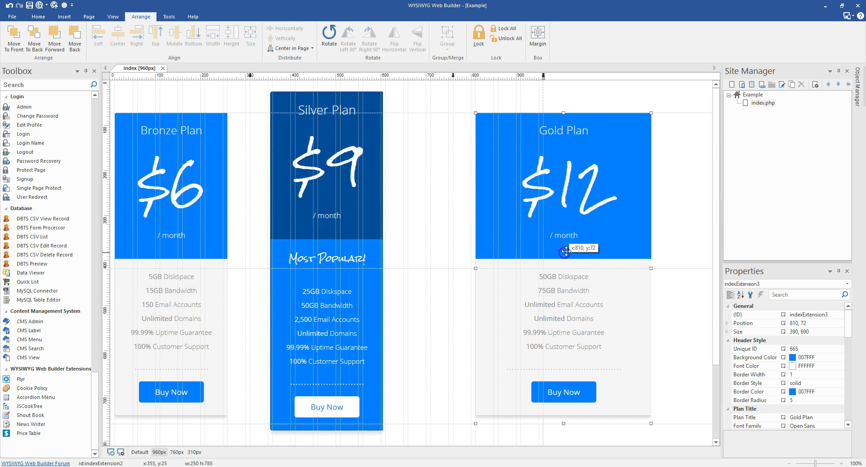
{"action": "left_click_drag", "start_coordinate": [650, 268], "coordinate": [540, 267]}
In the 760px layout, centre Silver on the page, move Gold to x 500 and Bronze to x 0
{"action": "left_click", "coordinate": [604, 257]}
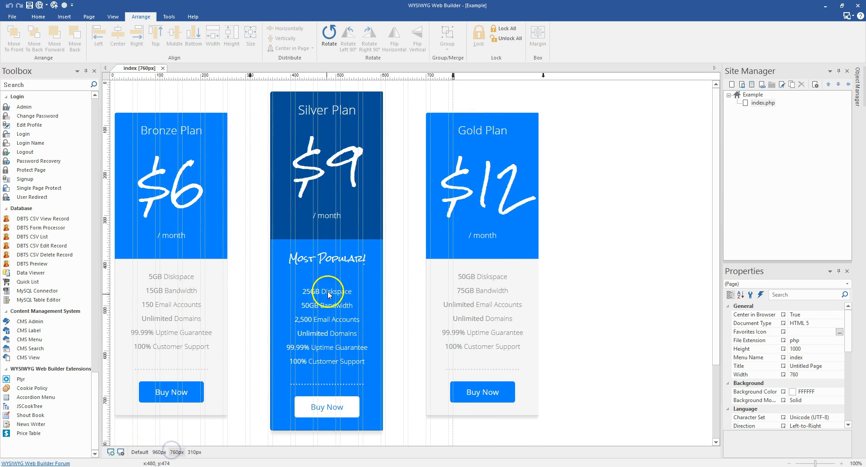
{"action": "left_click_drag", "start_coordinate": [329, 246], "coordinate": [297, 247]}
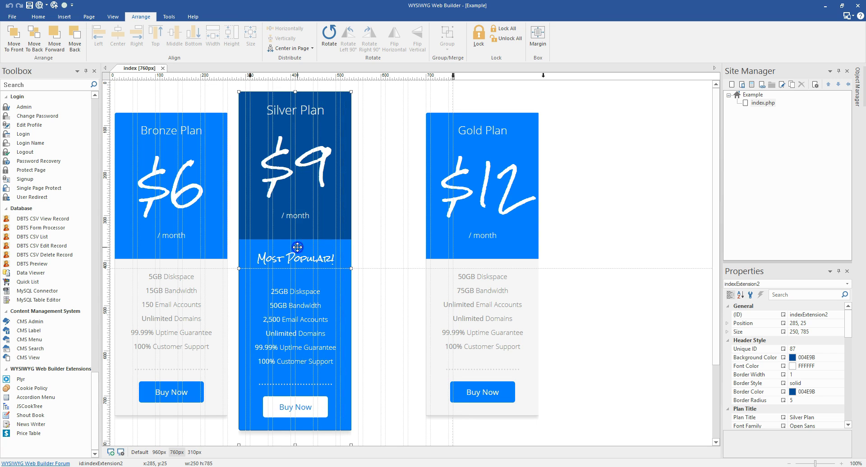
{"action": "left_click", "coordinate": [291, 48]}
{"action": "left_click", "coordinate": [290, 58]}
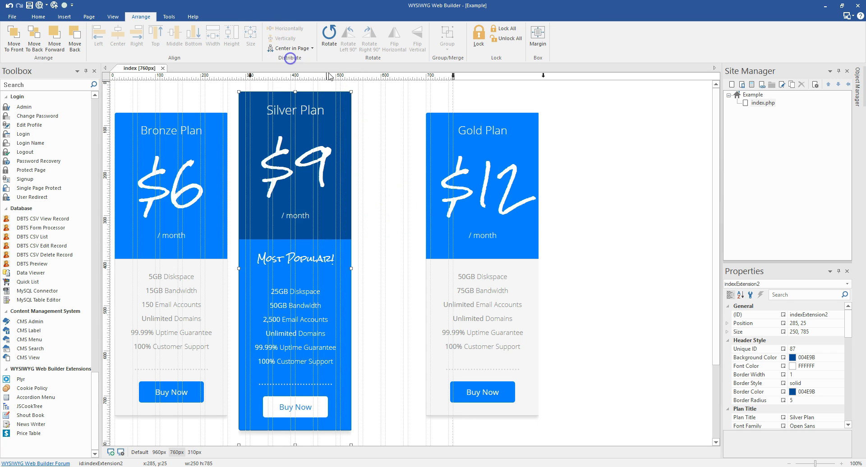
{"action": "left_click_drag", "start_coordinate": [469, 168], "coordinate": [401, 168]}
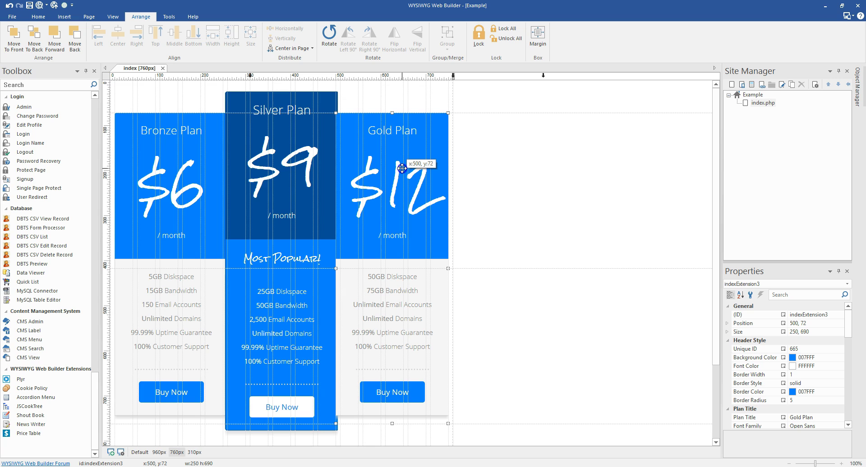
{"action": "left_click_drag", "start_coordinate": [401, 168], "coordinate": [417, 164]}
{"action": "left_click", "coordinate": [196, 159]}
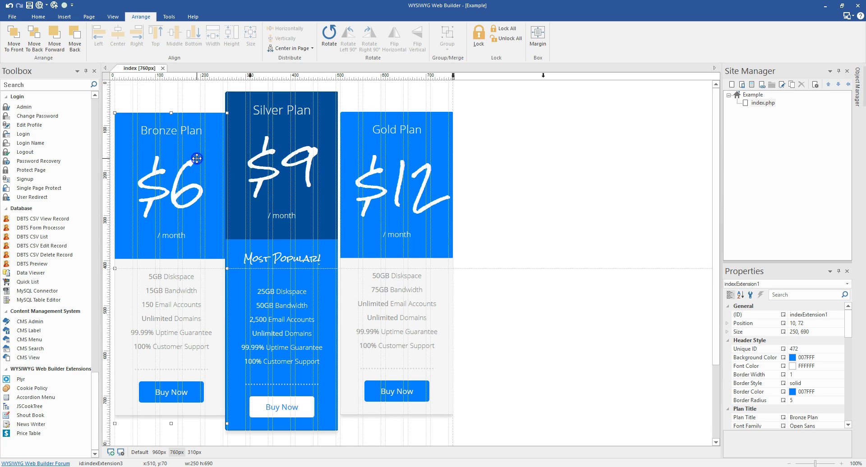
{"action": "left_click_drag", "start_coordinate": [199, 159], "coordinate": [197, 158]}
{"action": "key", "text": "Left"}
{"action": "key", "text": "Left"}
{"action": "key", "text": "Left"}
{"action": "key", "text": "Left"}
{"action": "key", "text": "Left"}
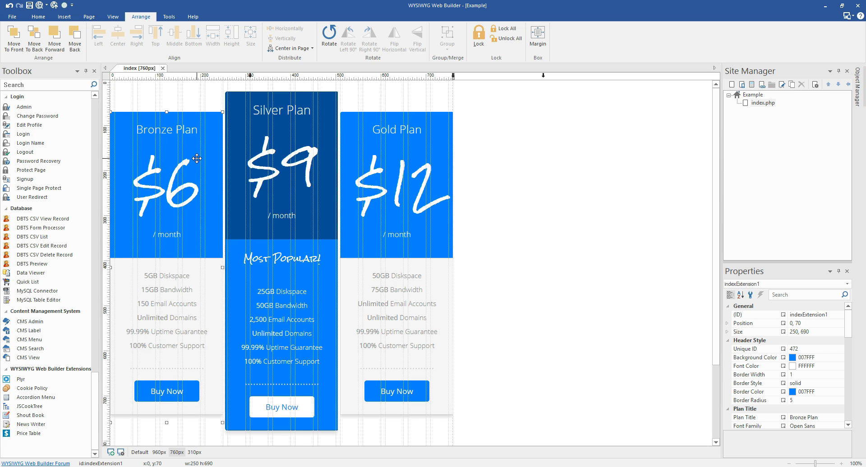
{"action": "left_click", "coordinate": [507, 168]}
In the 310px layout, widen the Bronze card to 290 px, inset 10 px from the left
{"action": "left_click", "coordinate": [195, 452]}
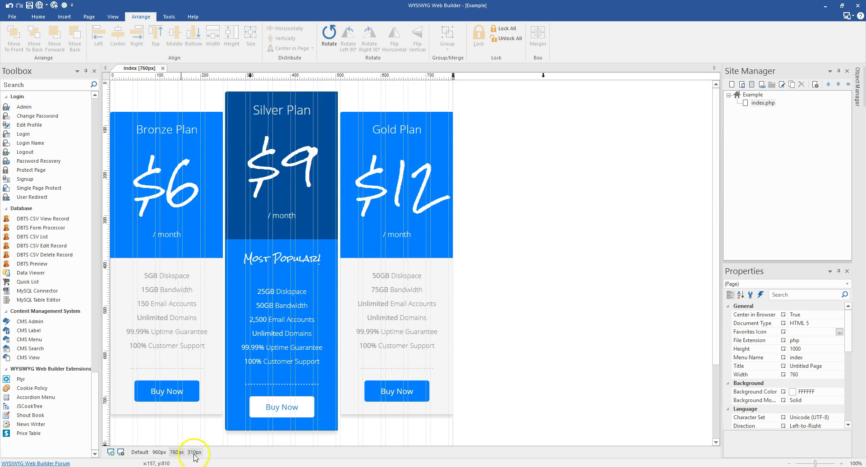
{"action": "left_click", "coordinate": [199, 198]}
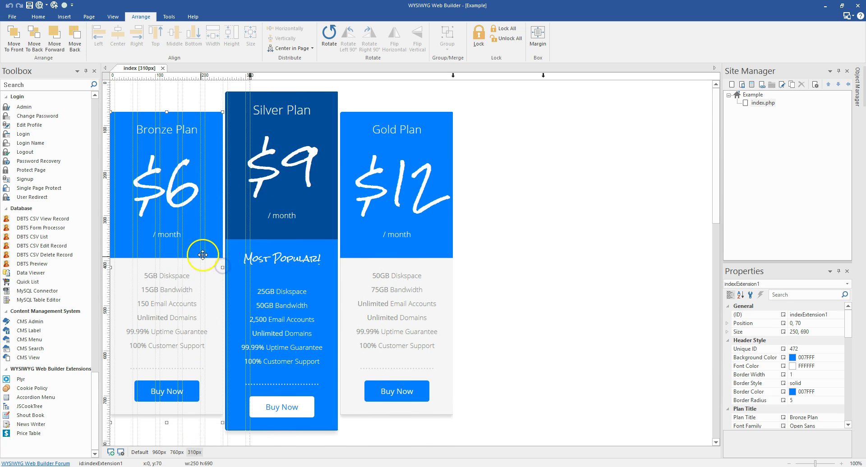
{"action": "left_click_drag", "start_coordinate": [222, 268], "coordinate": [247, 269]}
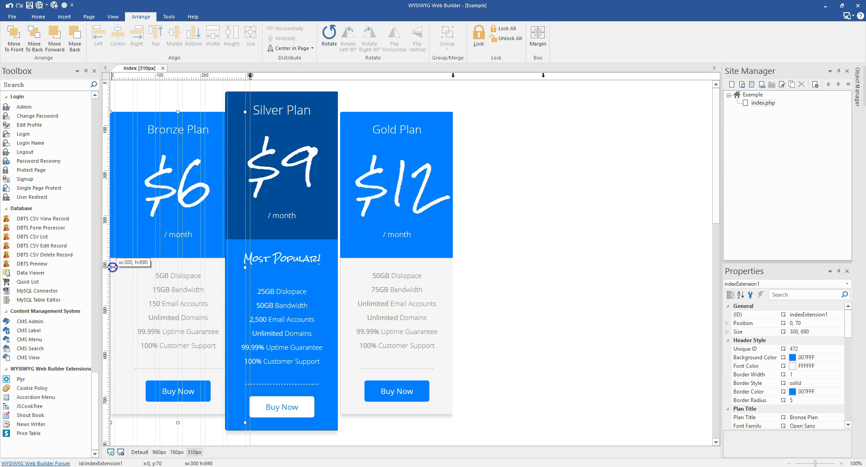
{"action": "left_click_drag", "start_coordinate": [113, 267], "coordinate": [116, 267]}
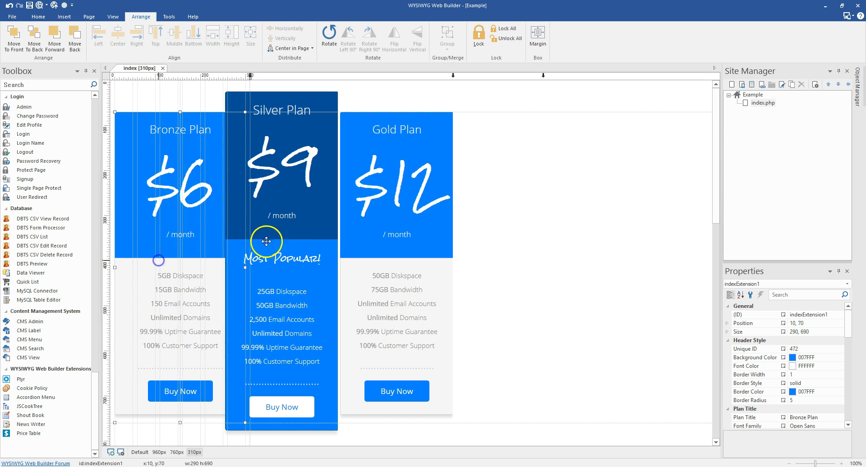
Move the Silver card below Bronze and widen it to 290 px
{"action": "left_click", "coordinate": [292, 239]}
{"action": "left_click_drag", "start_coordinate": [292, 239], "coordinate": [219, 440]}
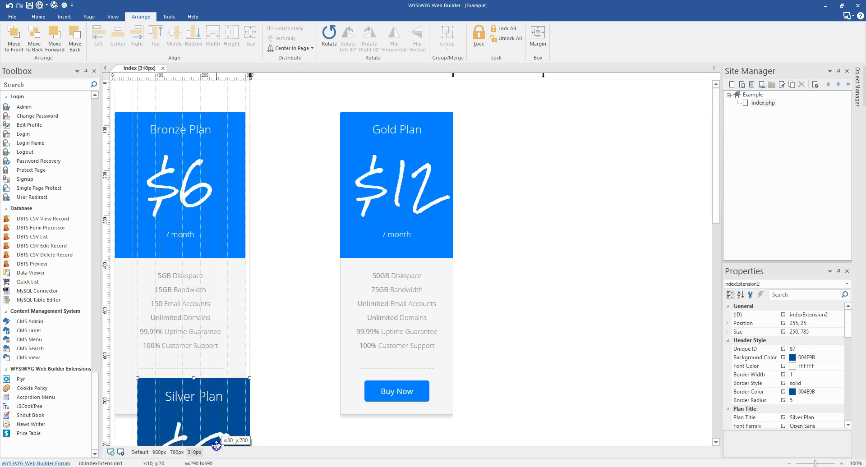
{"action": "scroll", "coordinate": [244, 361], "scroll_direction": "down", "scroll_amount": 4}
{"action": "left_click_drag", "start_coordinate": [207, 271], "coordinate": [201, 312]}
{"action": "scroll", "coordinate": [201, 312], "scroll_direction": "down", "scroll_amount": 5}
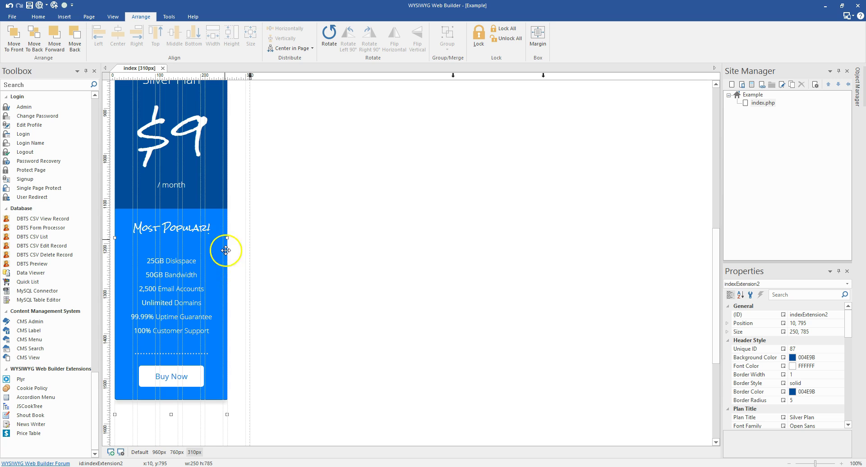
{"action": "left_click_drag", "start_coordinate": [228, 237], "coordinate": [246, 237]}
{"action": "scroll", "coordinate": [331, 194], "scroll_direction": "up", "scroll_amount": 3}
{"action": "scroll", "coordinate": [361, 185], "scroll_direction": "up", "scroll_amount": 3}
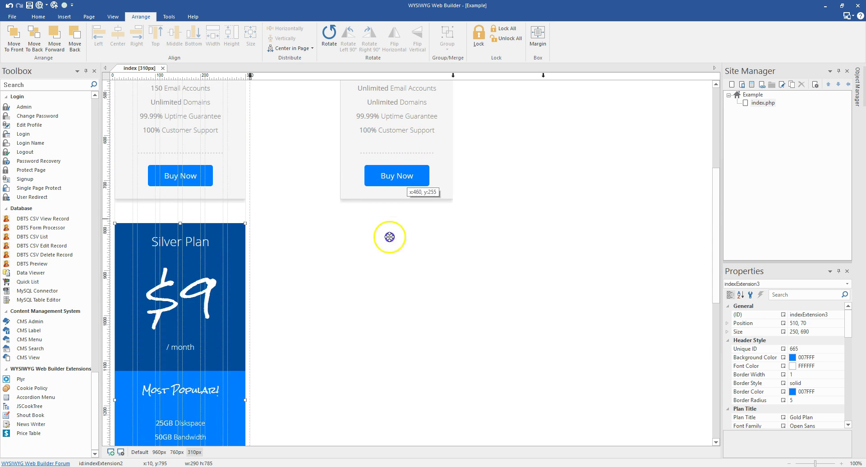
Move the Gold card below Silver and widen it to 290 px
{"action": "left_click", "coordinate": [372, 324]}
{"action": "left_click_drag", "start_coordinate": [363, 145], "coordinate": [361, 353]}
{"action": "scroll", "coordinate": [348, 308], "scroll_direction": "down", "scroll_amount": 6}
{"action": "left_click_drag", "start_coordinate": [362, 211], "coordinate": [173, 303]}
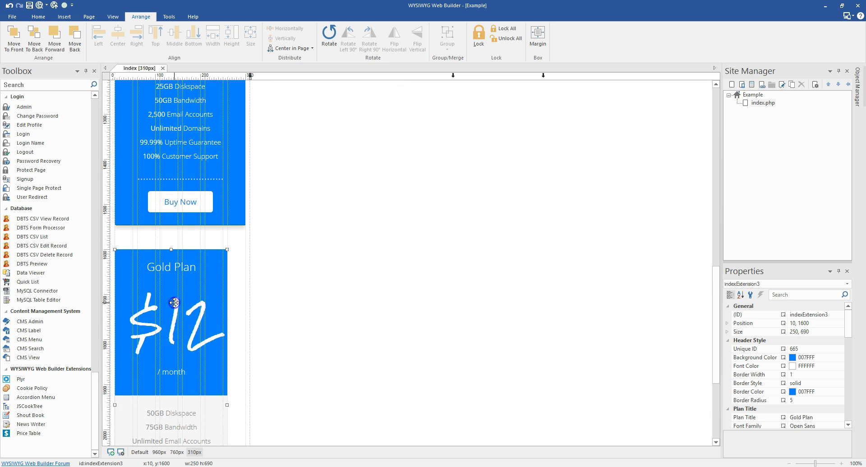
{"action": "scroll", "coordinate": [174, 302], "scroll_direction": "down", "scroll_amount": 3}
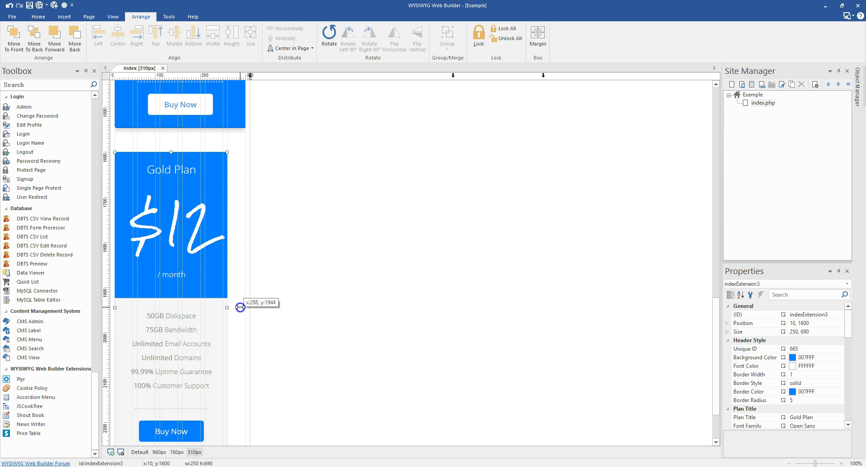
{"action": "left_click_drag", "start_coordinate": [227, 308], "coordinate": [246, 308]}
{"action": "left_click", "coordinate": [296, 297]}
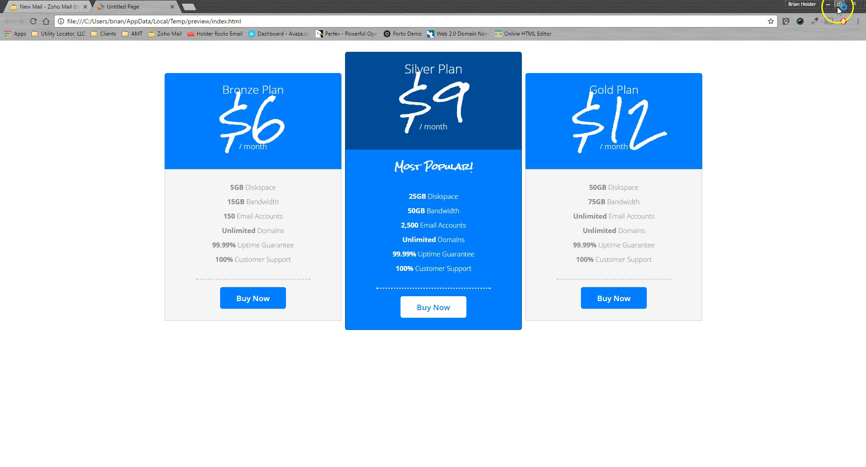
Narrow the Chrome preview window to phone width and scroll through the stacked price cards
{"action": "left_click", "coordinate": [838, 5]}
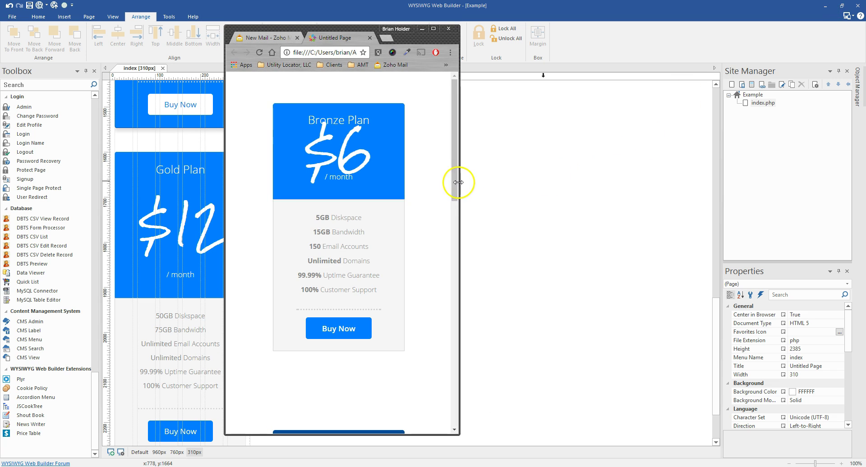
{"action": "left_click_drag", "start_coordinate": [458, 184], "coordinate": [471, 181]}
{"action": "left_click_drag", "start_coordinate": [839, 161], "coordinate": [491, 289]}
{"action": "scroll", "coordinate": [453, 266], "scroll_direction": "down", "scroll_amount": 13}
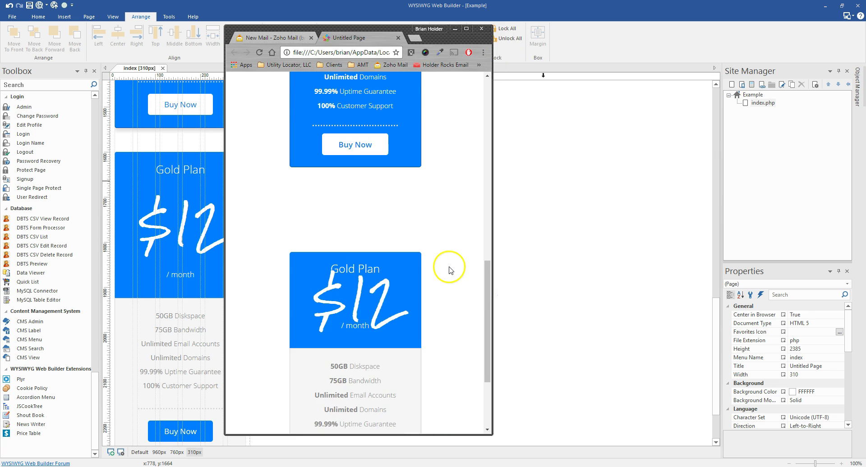
{"action": "scroll", "coordinate": [453, 267], "scroll_direction": "up", "scroll_amount": 12}
{"action": "scroll", "coordinate": [454, 266], "scroll_direction": "up", "scroll_amount": 2}
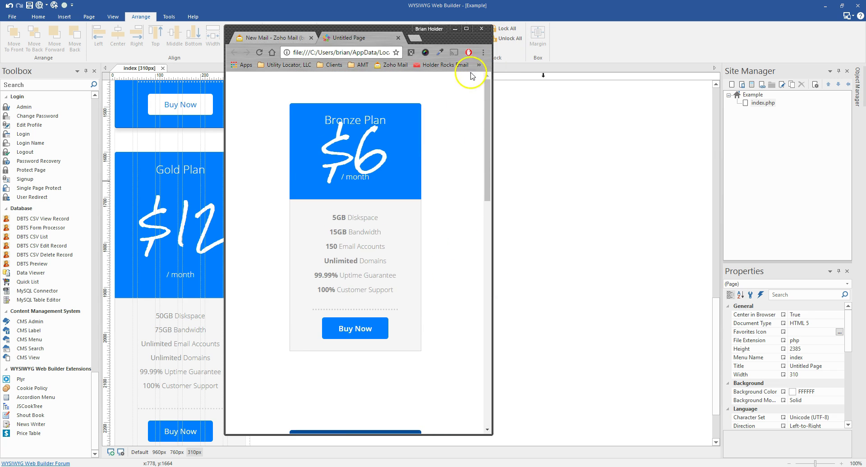
{"action": "left_click", "coordinate": [466, 29]}
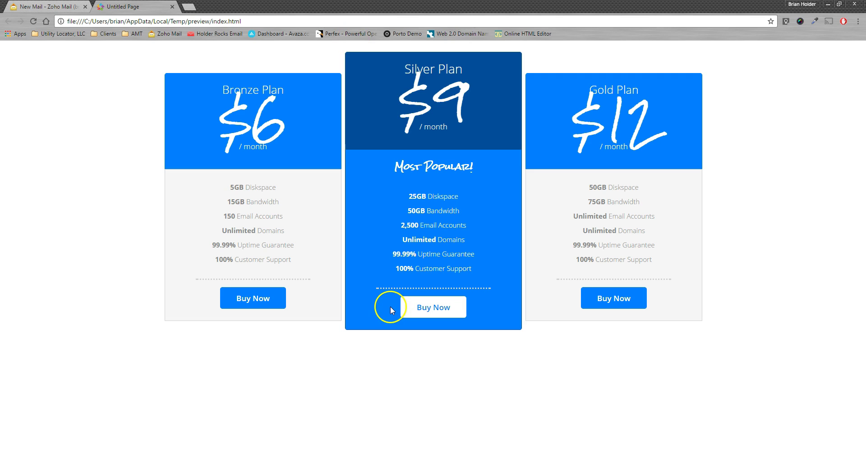